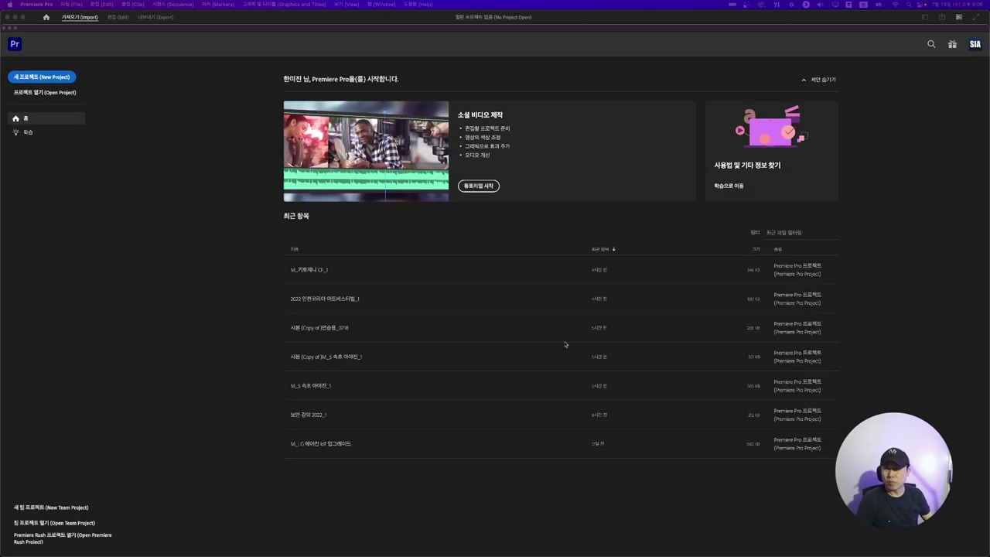
Create a new project named 프리미어 강의 in the SIA 프리미어 강의 4시즌 folder, without selecting any media
{"action": "left_click", "coordinate": [82, 107]}
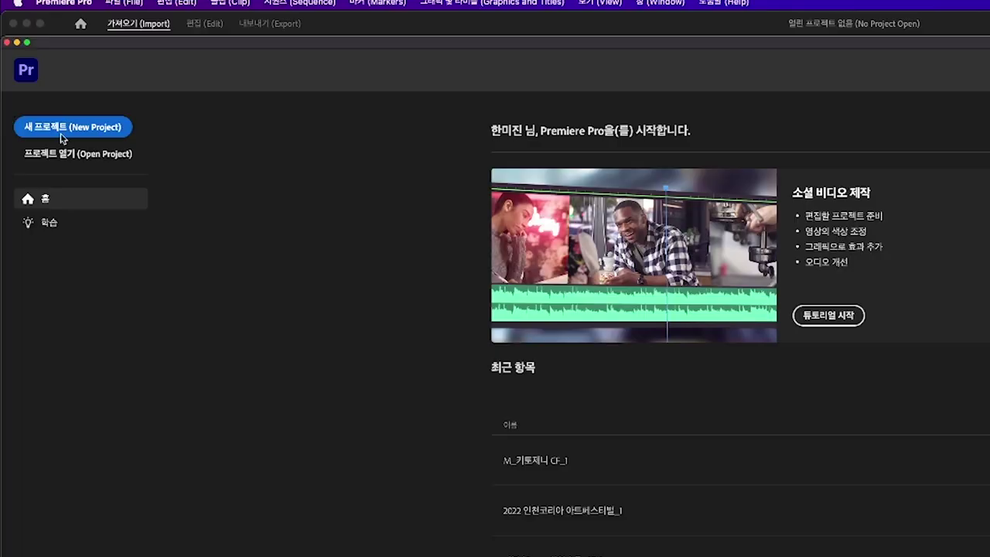
{"action": "left_click", "coordinate": [36, 78]}
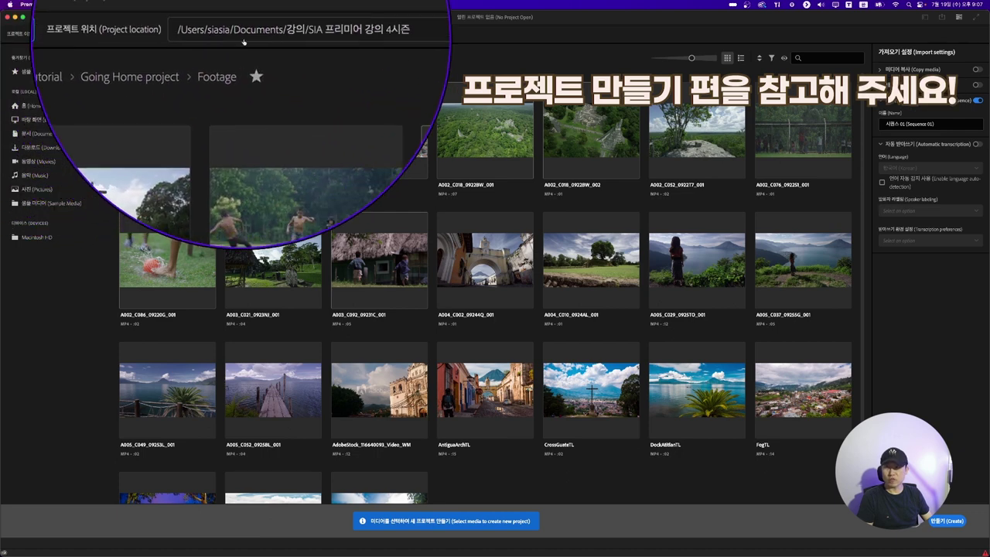
{"action": "left_click", "coordinate": [945, 522]}
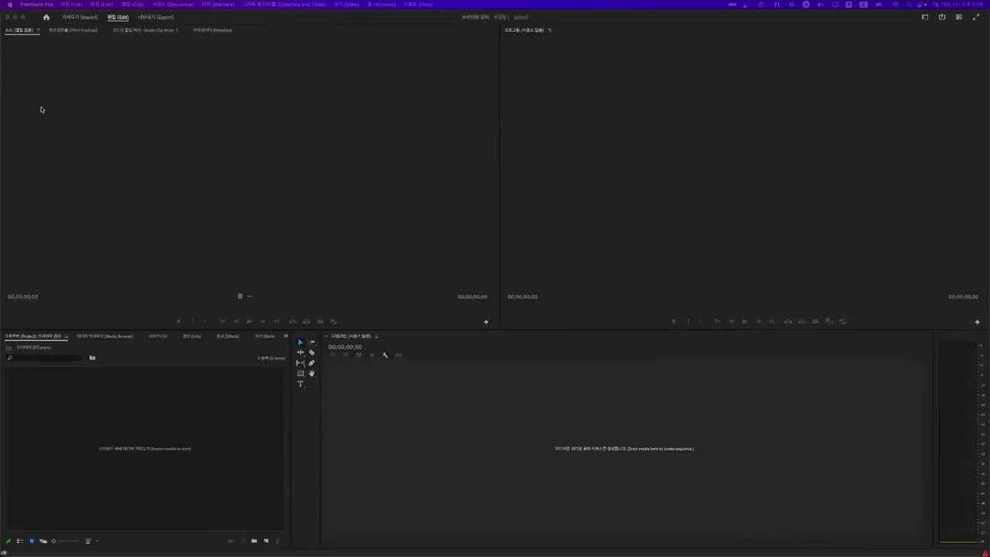
{"action": "left_click", "coordinate": [71, 75]}
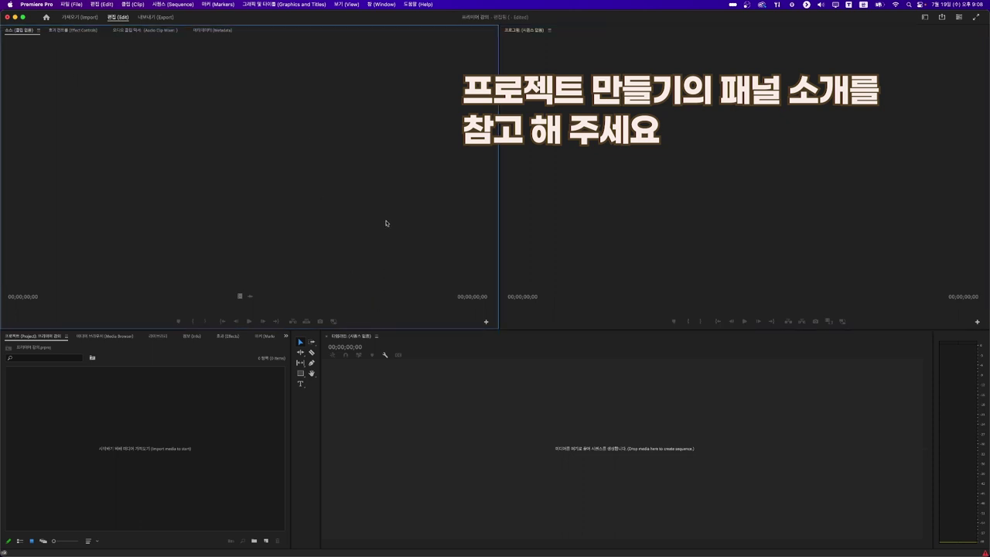
{"action": "left_click", "coordinate": [792, 197]}
{"action": "left_click", "coordinate": [165, 427]}
{"action": "left_click", "coordinate": [444, 438]}
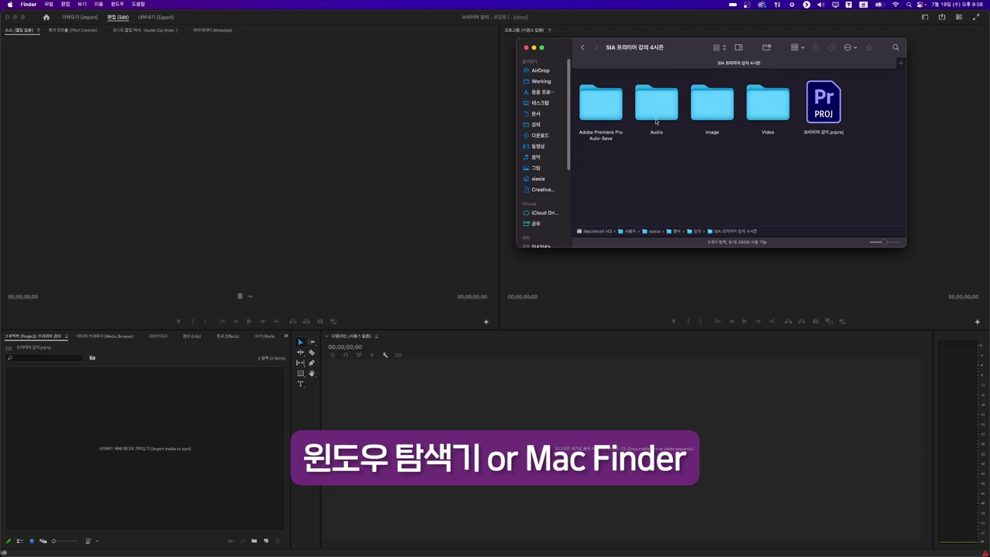
Import SIA_Class_1.mp4, SIA_Class_2.mp4 and SIA_Class_3.mp4 individually from Finder's Video folder into the project
{"action": "mouse_move", "coordinate": [570, 202]}
{"action": "left_mouse_down"}
{"action": "mouse_move", "coordinate": [597, 202]}
{"action": "mouse_move", "coordinate": [576, 202]}
{"action": "left_mouse_up"}
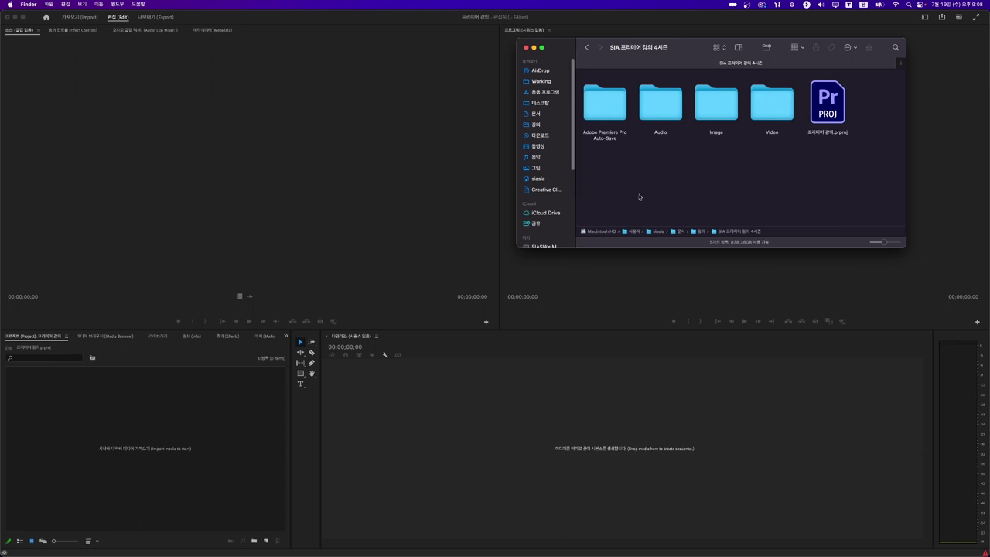
{"action": "left_click", "coordinate": [775, 117]}
{"action": "key", "text": "Left"}
{"action": "key", "text": "Left"}
{"action": "left_click", "coordinate": [709, 190]}
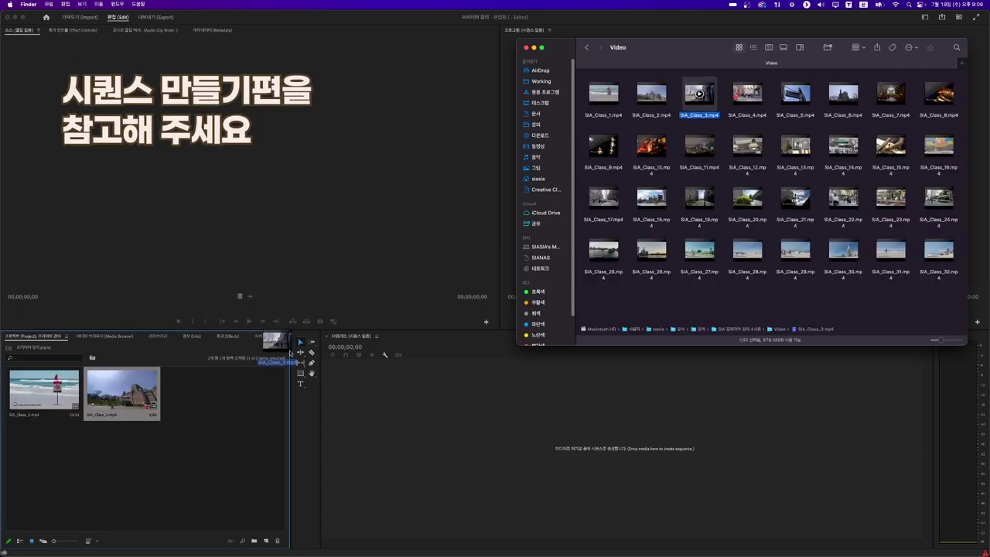
{"action": "left_click_drag", "start_coordinate": [291, 353], "coordinate": [197, 438]}
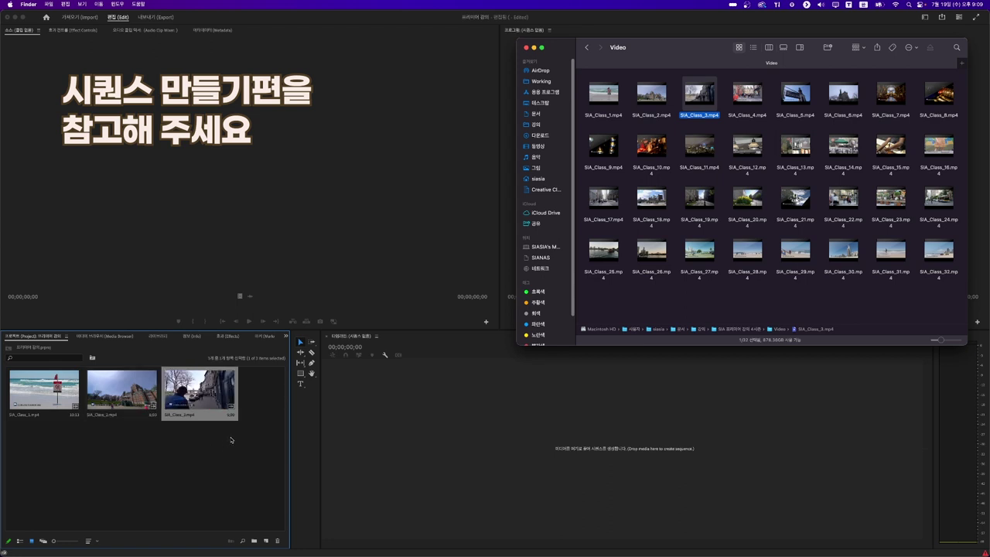
Remove the three individually imported clips from the project and bring in the whole Video folder as a bin instead
{"action": "left_click", "coordinate": [231, 440]}
{"action": "left_click_drag", "start_coordinate": [242, 441], "coordinate": [55, 397]}
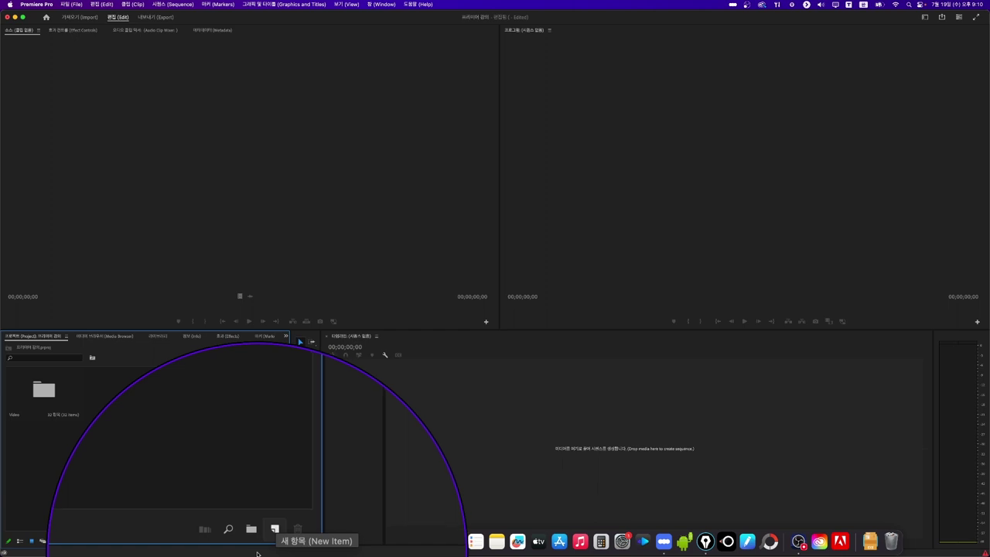
Create a new sequence with the DSLR 1080p30 preset and name it 여행001
{"action": "left_click", "coordinate": [266, 541]}
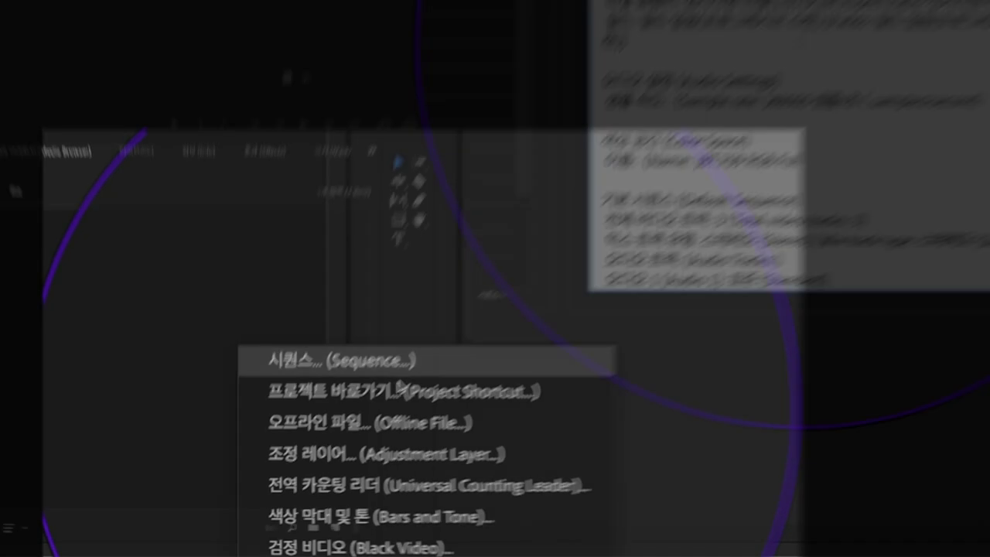
{"action": "left_click", "coordinate": [398, 370]}
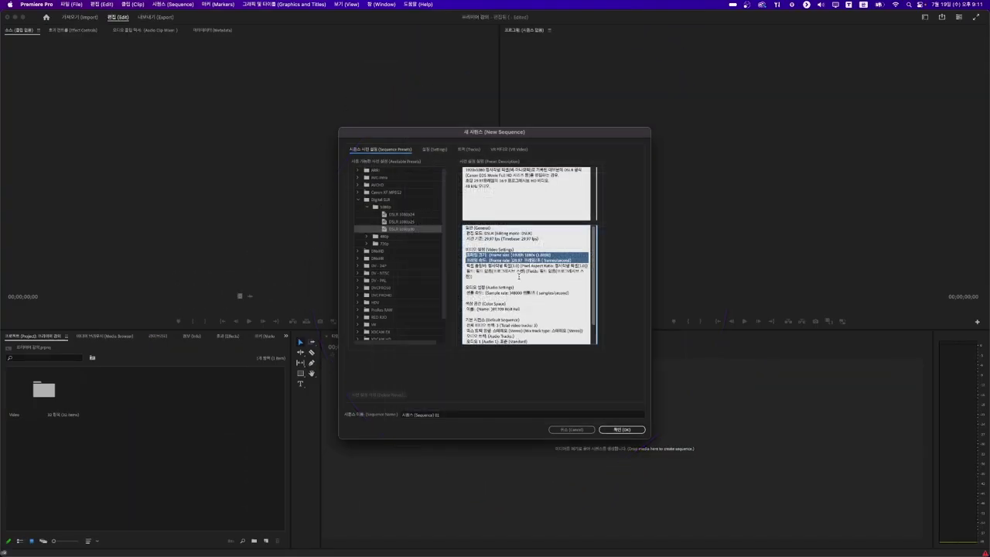
{"action": "left_click", "coordinate": [450, 416]}
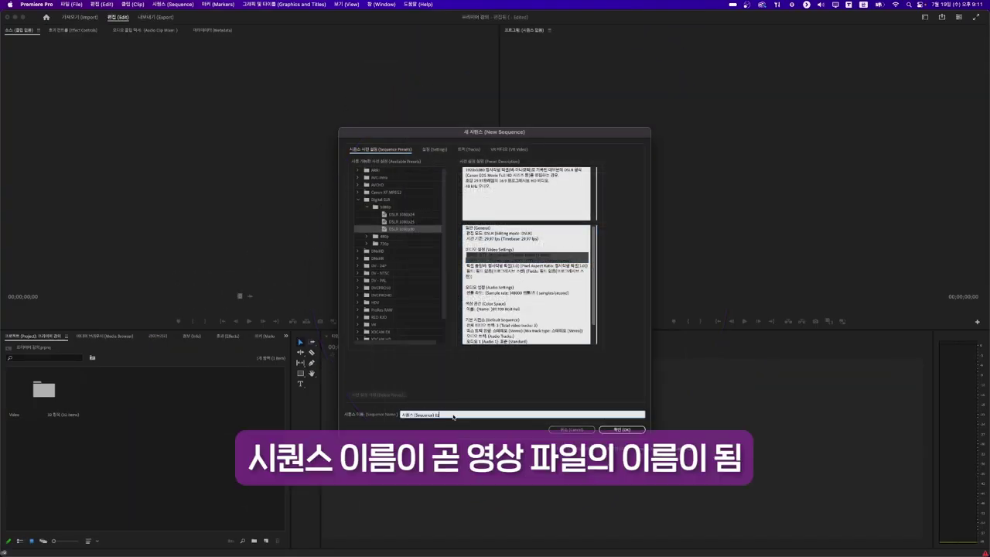
{"action": "left_click_drag", "start_coordinate": [450, 416], "coordinate": [382, 414]}
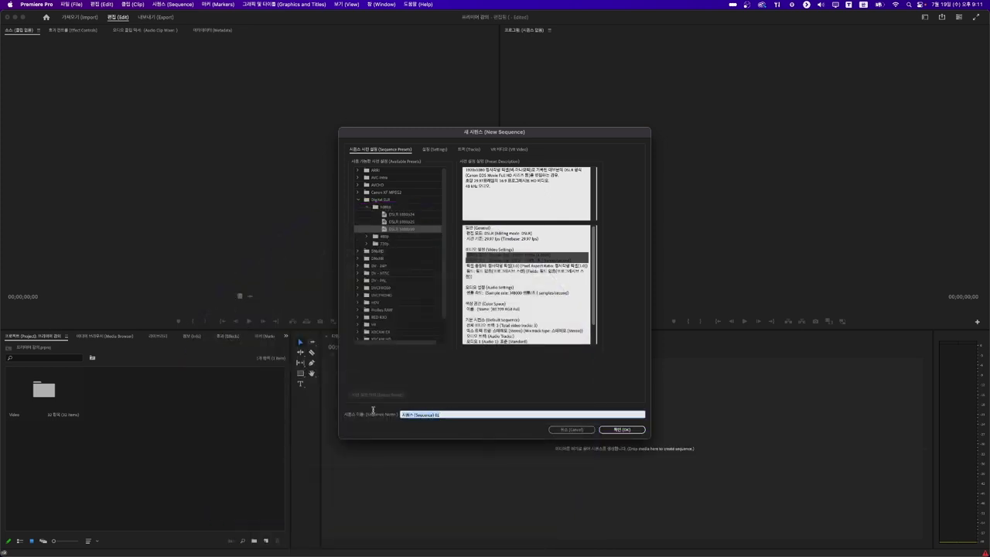
{"action": "type", "text": "ㅇ"}
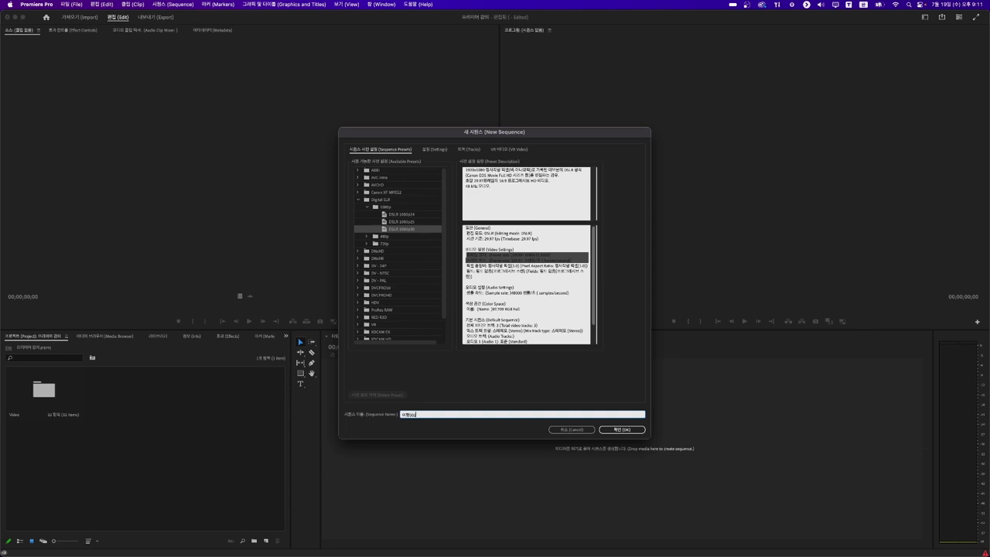
{"action": "left_click", "coordinate": [633, 430]}
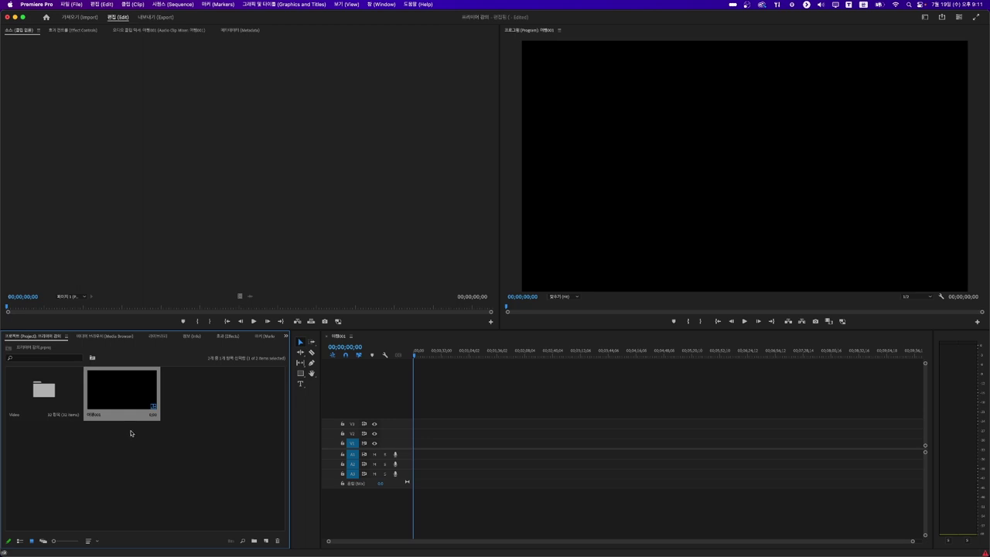
With no bin selected, create a second DSLR 1080p30 sequence named 여행002 at the project root
{"action": "left_click", "coordinate": [213, 401]}
{"action": "left_click", "coordinate": [266, 540]}
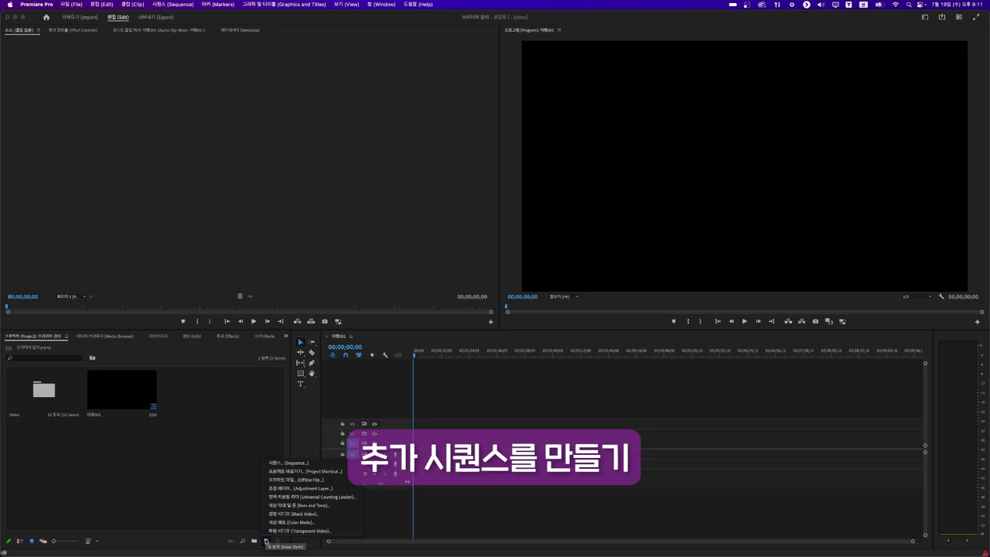
{"action": "left_click", "coordinate": [288, 462]}
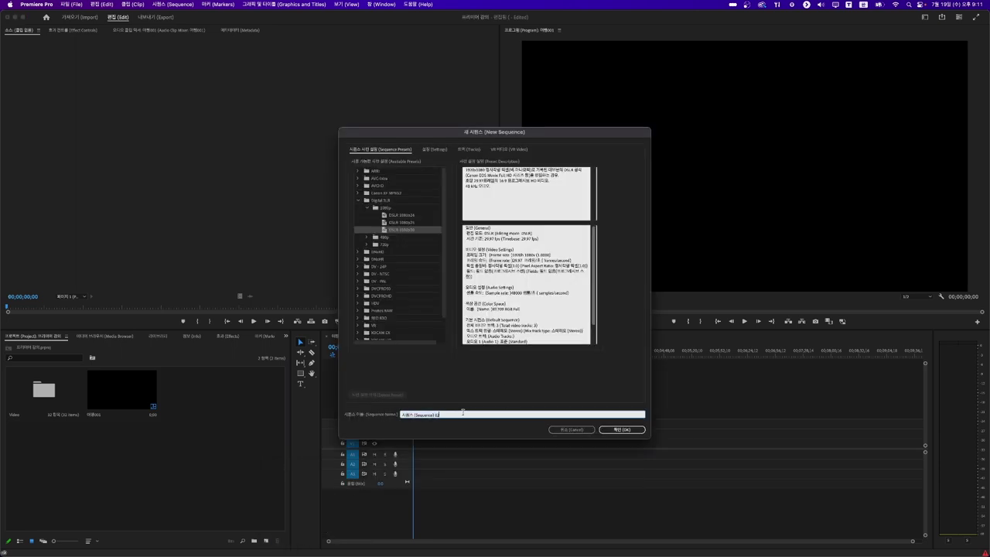
{"action": "type", "text": "ㅇ"}
{"action": "left_click", "coordinate": [622, 429]}
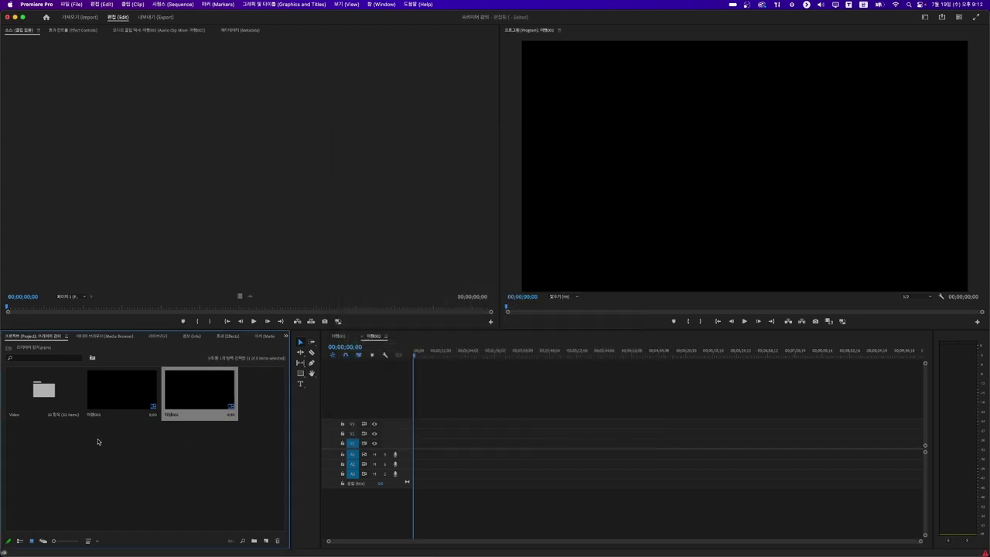
{"action": "left_click", "coordinate": [124, 410]}
{"action": "left_click", "coordinate": [193, 402]}
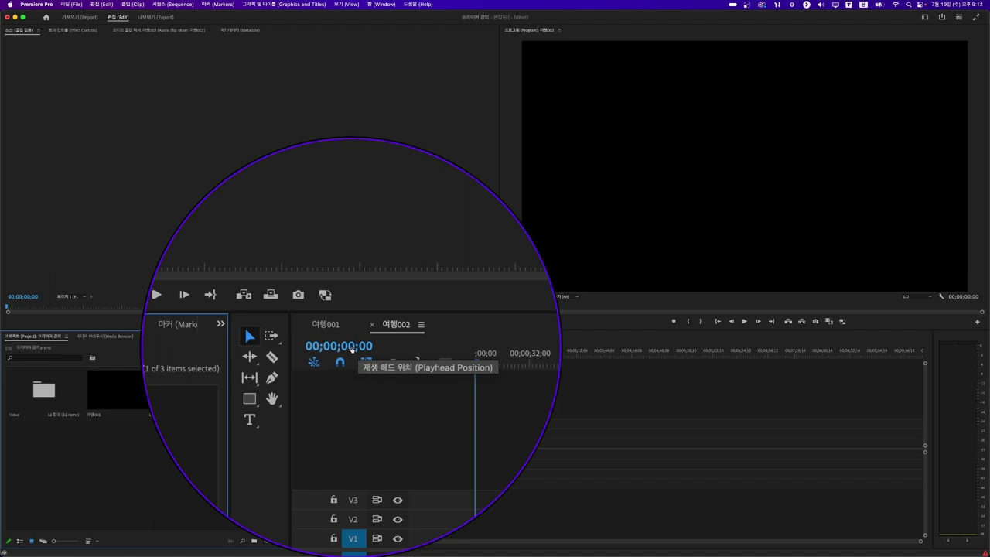
Create a third sequence named 여행003 while the Video bin is selected
{"action": "left_click", "coordinate": [42, 395]}
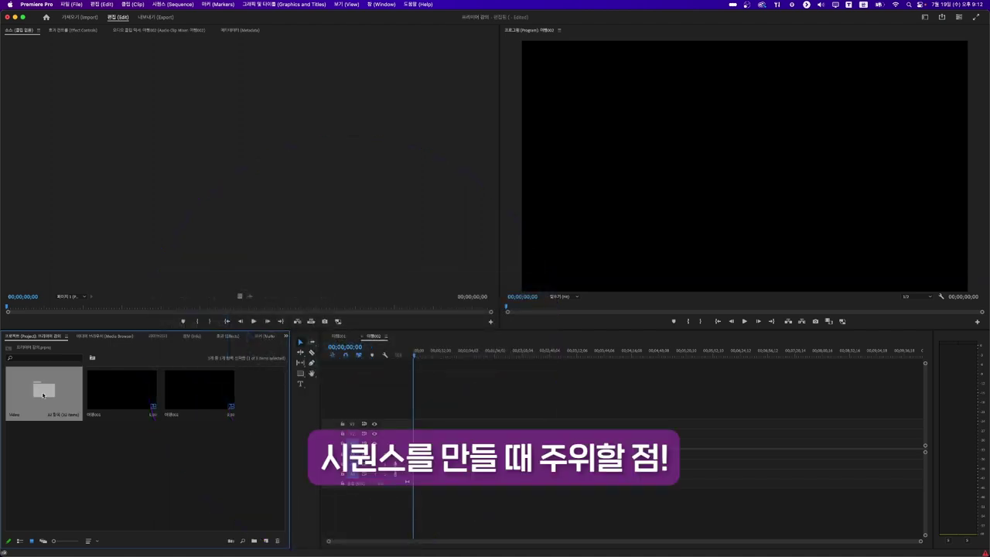
{"action": "left_click", "coordinate": [266, 541]}
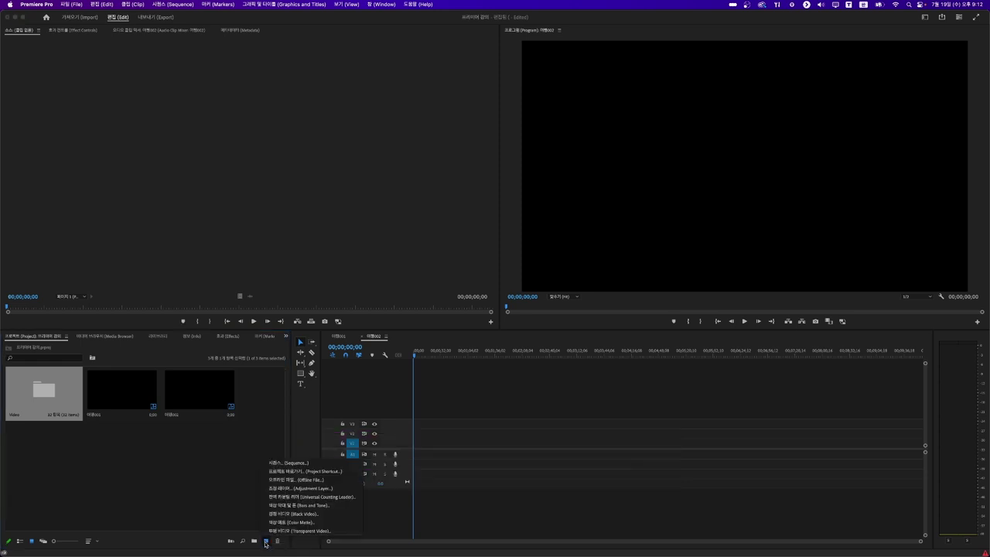
{"action": "left_click", "coordinate": [295, 463]}
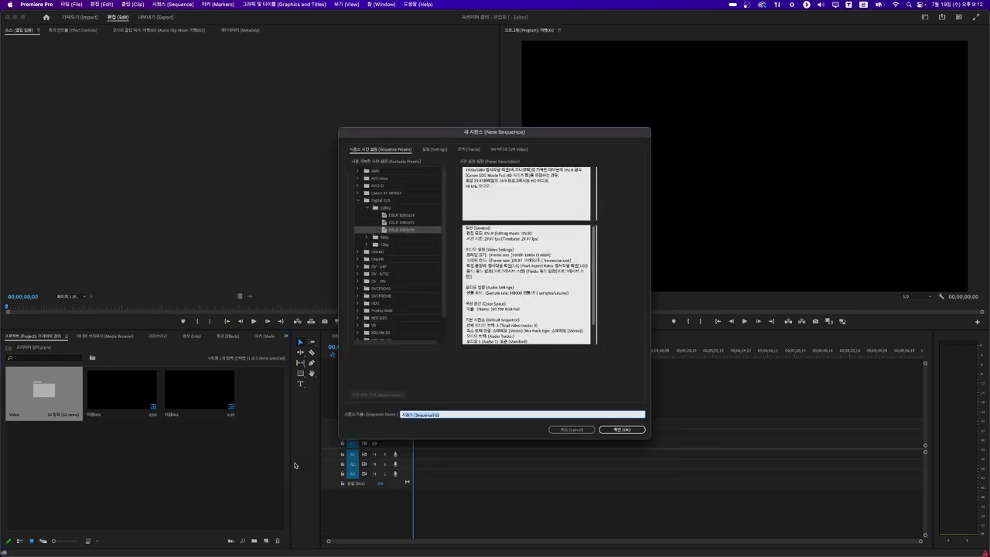
{"action": "type", "text": "이펙"}
{"action": "type", "text": "003"}
{"action": "key", "text": "Escape"}
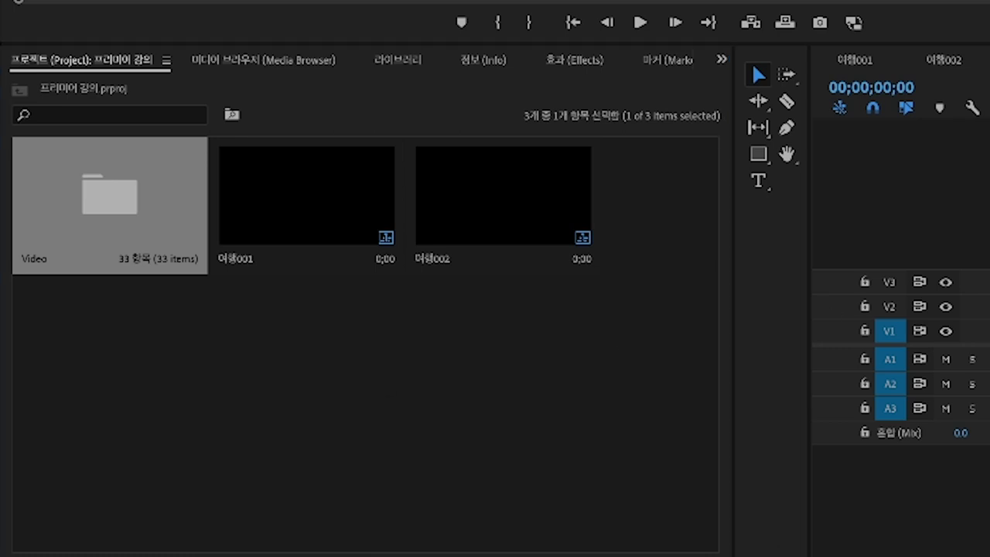
{"action": "mouse_move", "coordinate": [66, 304]}
{"action": "left_mouse_down"}
{"action": "mouse_move", "coordinate": [223, 382]}
{"action": "mouse_move", "coordinate": [46, 317]}
{"action": "left_mouse_up"}
{"action": "mouse_move", "coordinate": [86, 378]}
{"action": "left_mouse_down"}
{"action": "mouse_move", "coordinate": [93, 394]}
{"action": "mouse_move", "coordinate": [89, 376]}
{"action": "mouse_move", "coordinate": [139, 401]}
{"action": "left_mouse_up"}
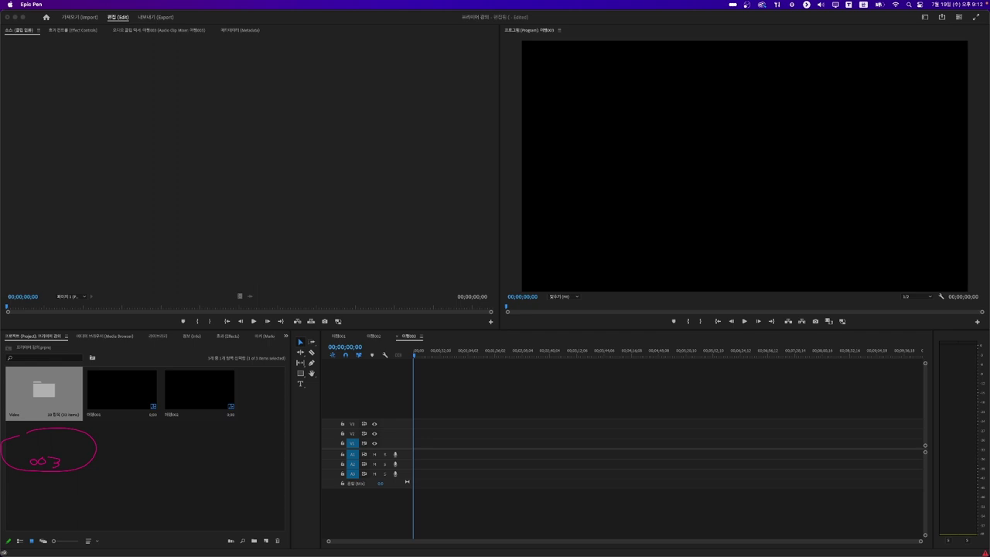
{"action": "key", "text": "Escape"}
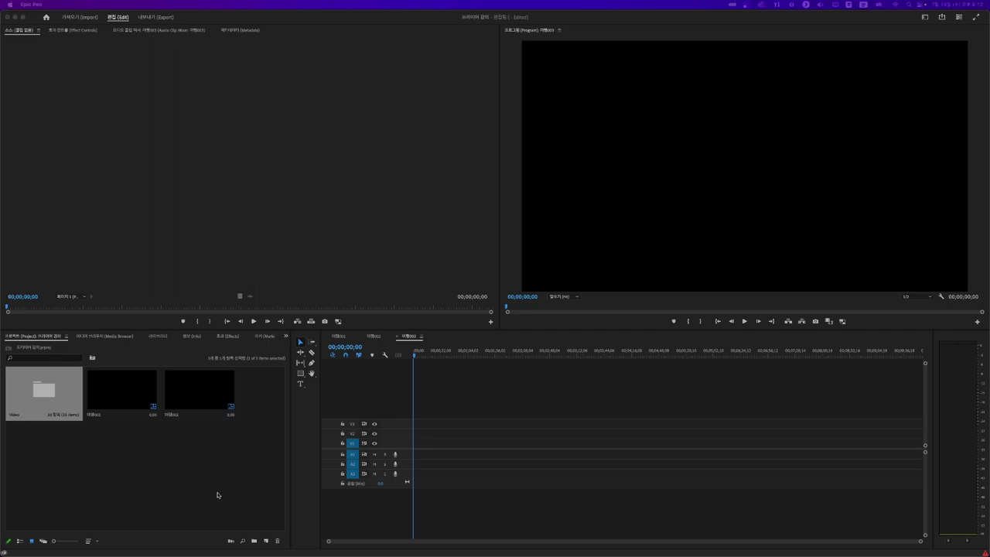
{"action": "left_click", "coordinate": [101, 480]}
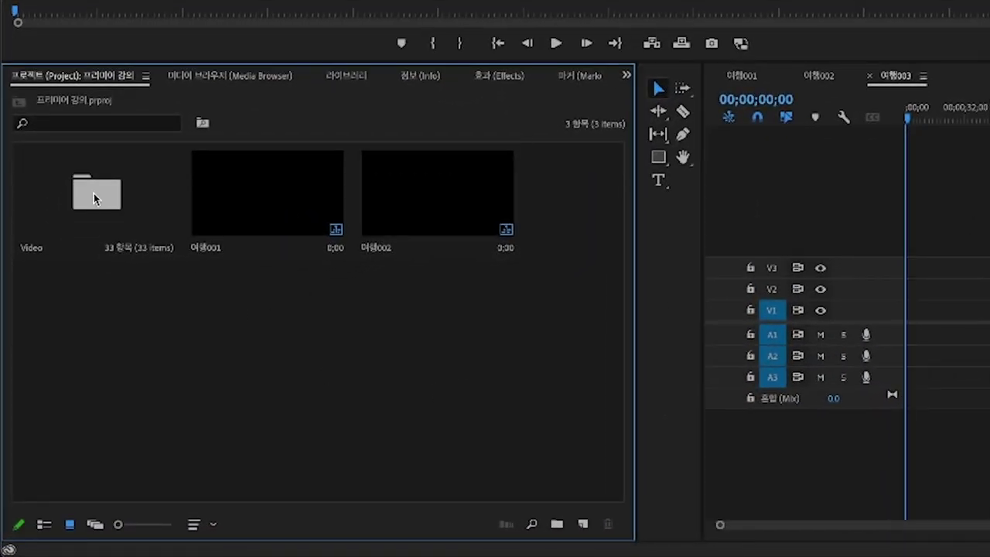
{"action": "left_click", "coordinate": [94, 199]}
{"action": "left_click", "coordinate": [302, 334]}
{"action": "left_click", "coordinate": [102, 198]}
{"action": "left_click", "coordinate": [583, 524]}
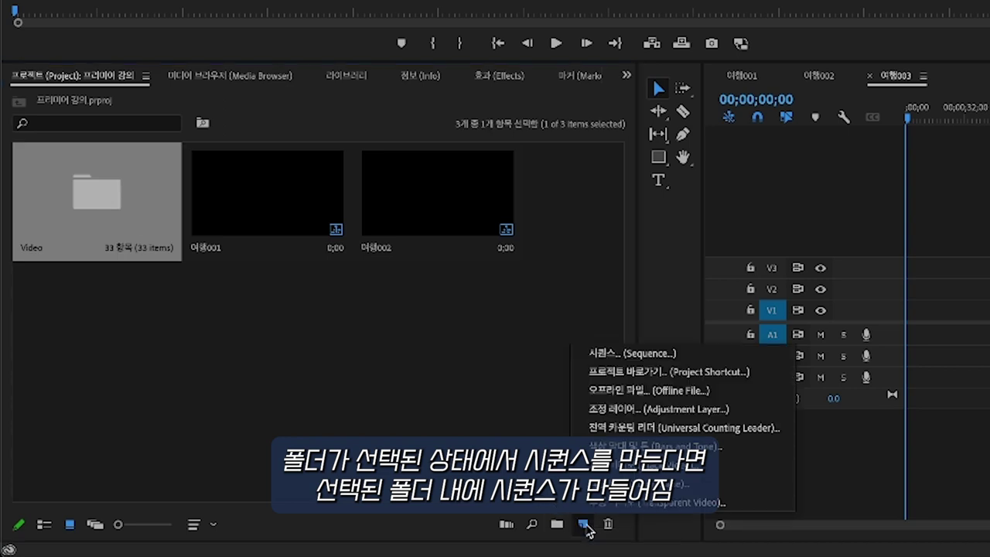
{"action": "left_click", "coordinate": [267, 307]}
Look inside the Video bin for the 여행003 sequence, and return to the project root
{"action": "left_click", "coordinate": [118, 218]}
{"action": "double_click", "coordinate": [117, 218]}
{"action": "scroll", "coordinate": [239, 325], "scroll_direction": "down", "scroll_amount": 10}
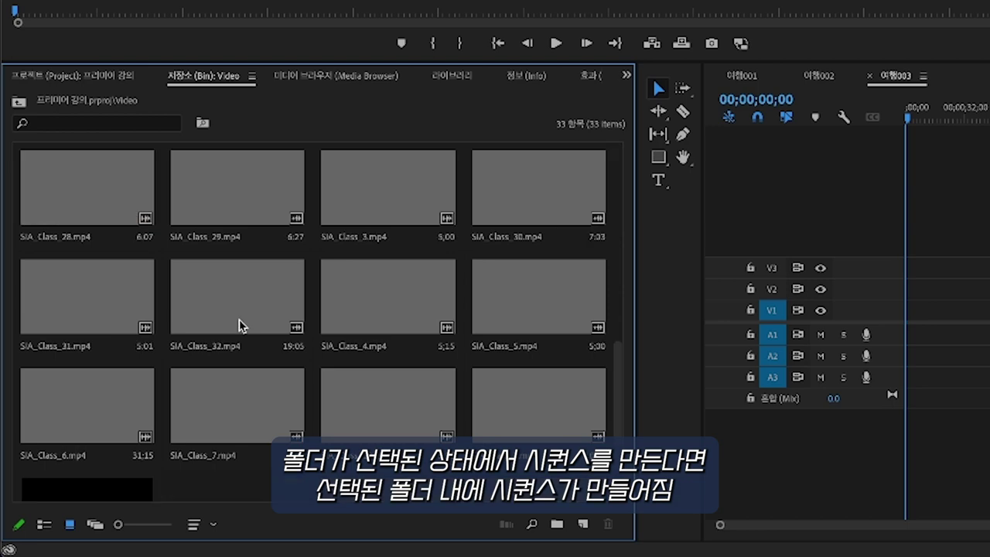
{"action": "left_click", "coordinate": [112, 442]}
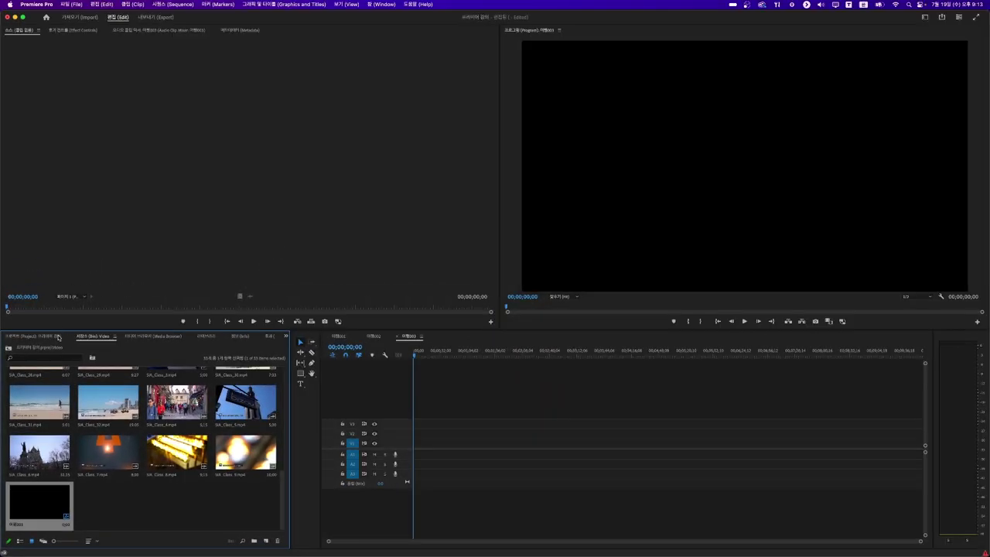
{"action": "left_click", "coordinate": [58, 337]}
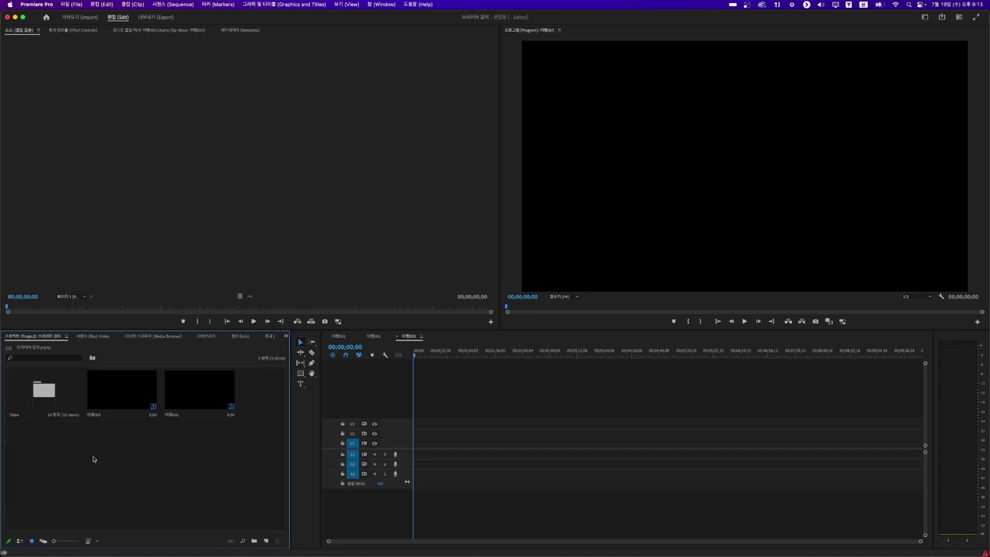
{"action": "left_click", "coordinate": [28, 401]}
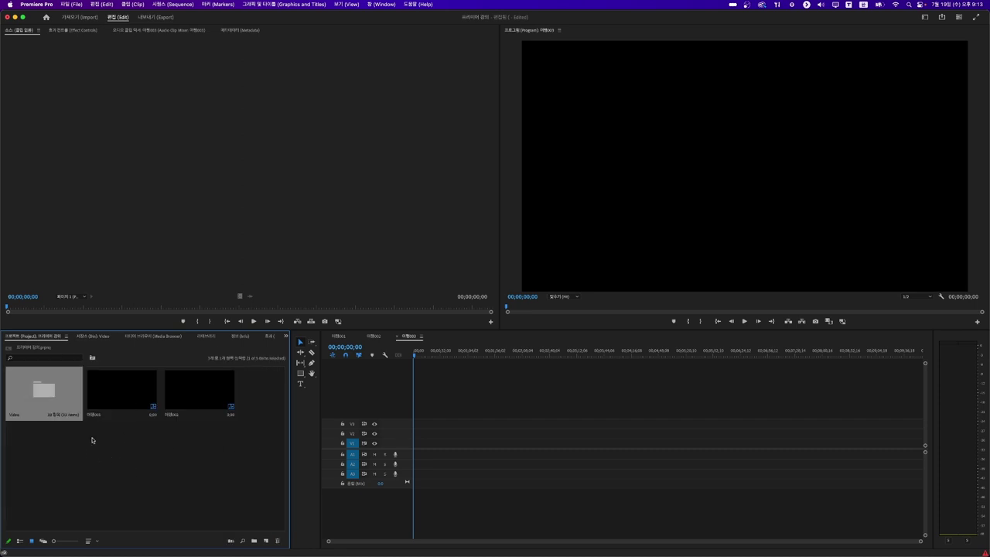
{"action": "left_click", "coordinate": [267, 541]}
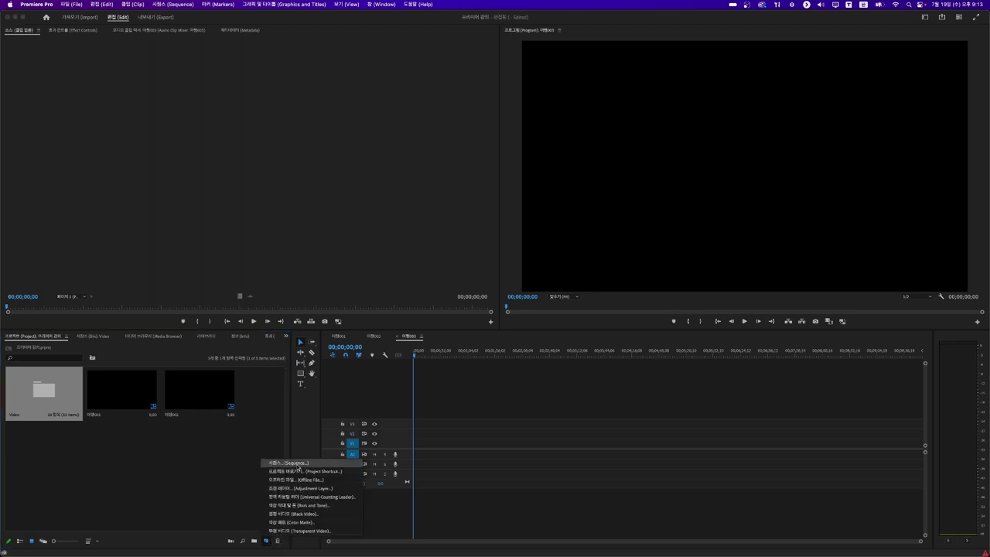
{"action": "left_click", "coordinate": [106, 460]}
Delete the 여행003 sequence from the Video bin and return to the project root
{"action": "double_click", "coordinate": [42, 396]}
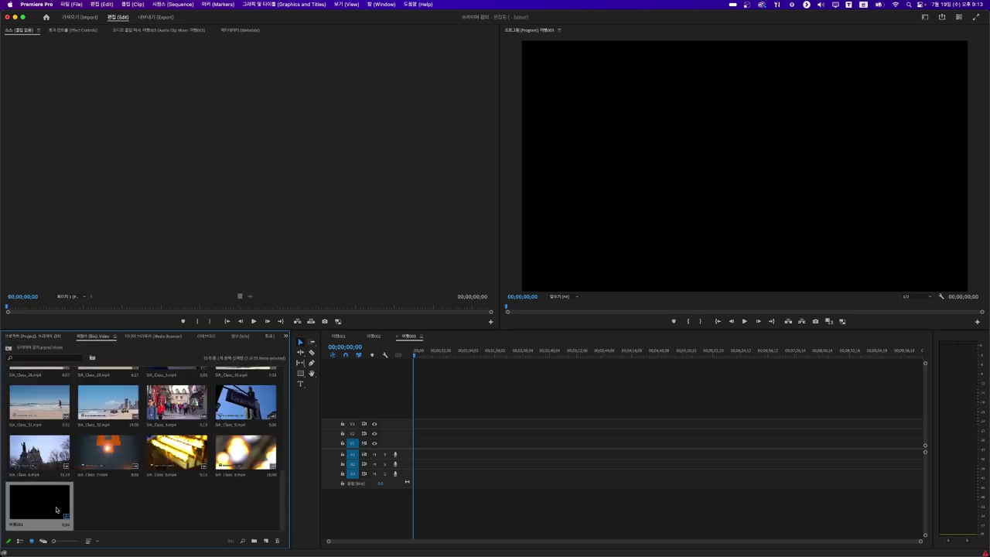
{"action": "left_click", "coordinate": [277, 541]}
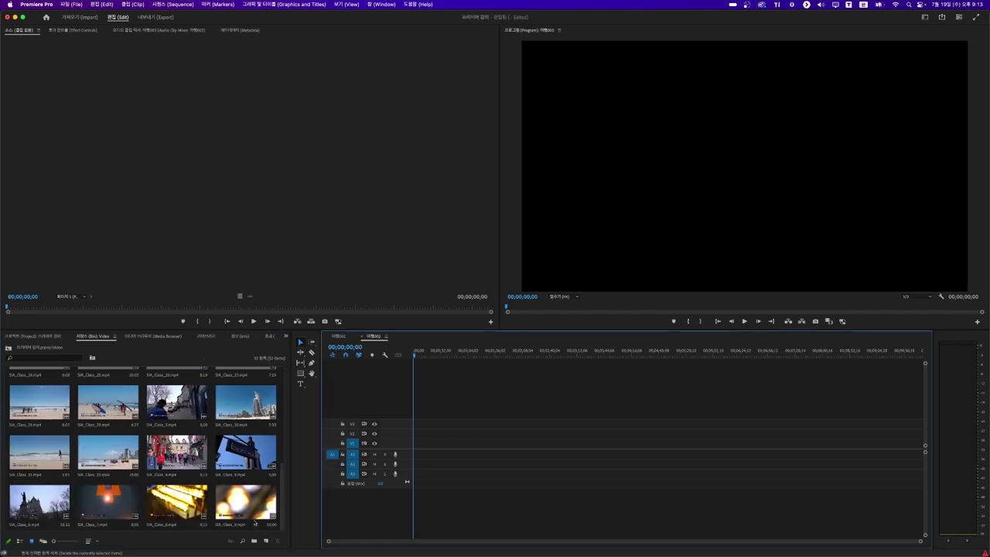
{"action": "left_click", "coordinate": [44, 337]}
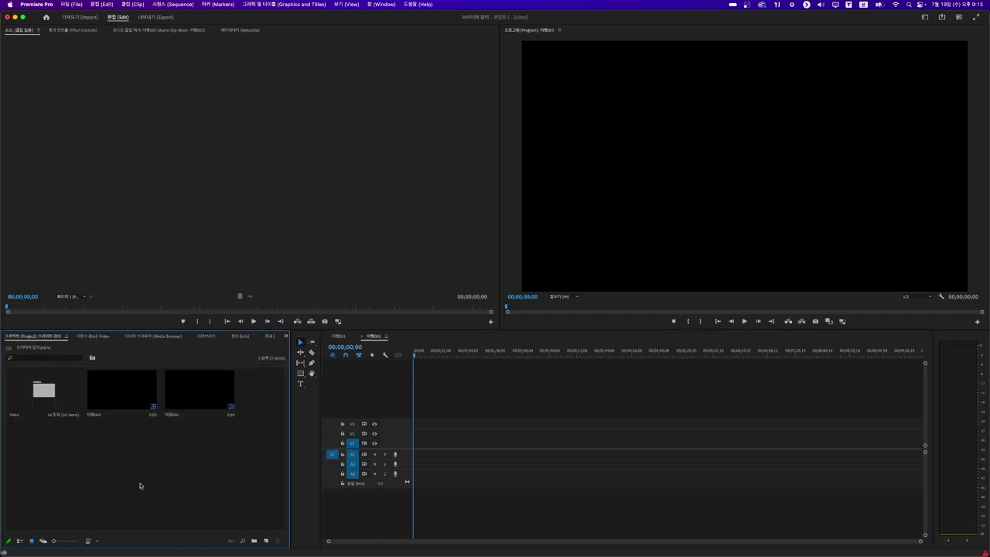
Open the 여행001 sequence and load SIA_Class_1.mp4 from the Video bin into the Source monitor
{"action": "double_click", "coordinate": [129, 391]}
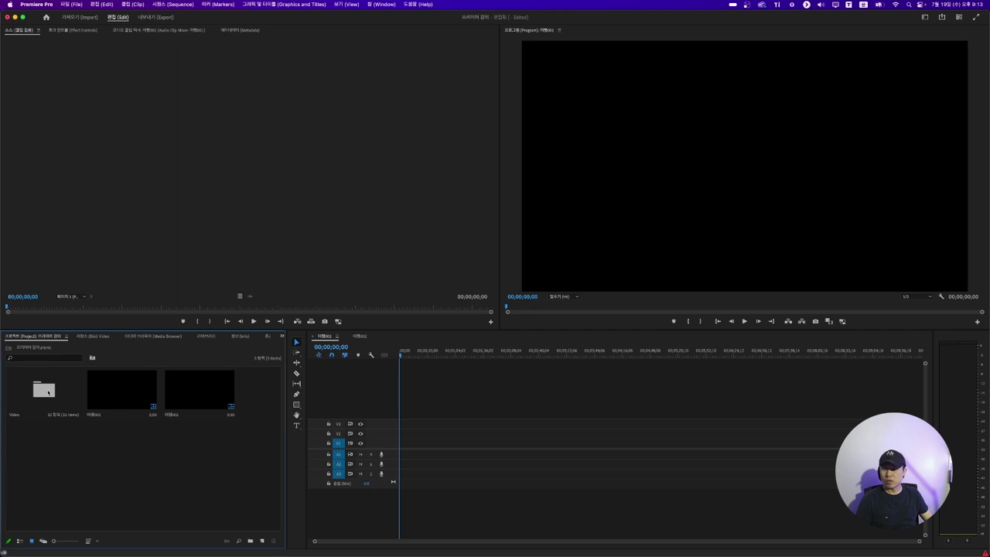
{"action": "double_click", "coordinate": [46, 391]}
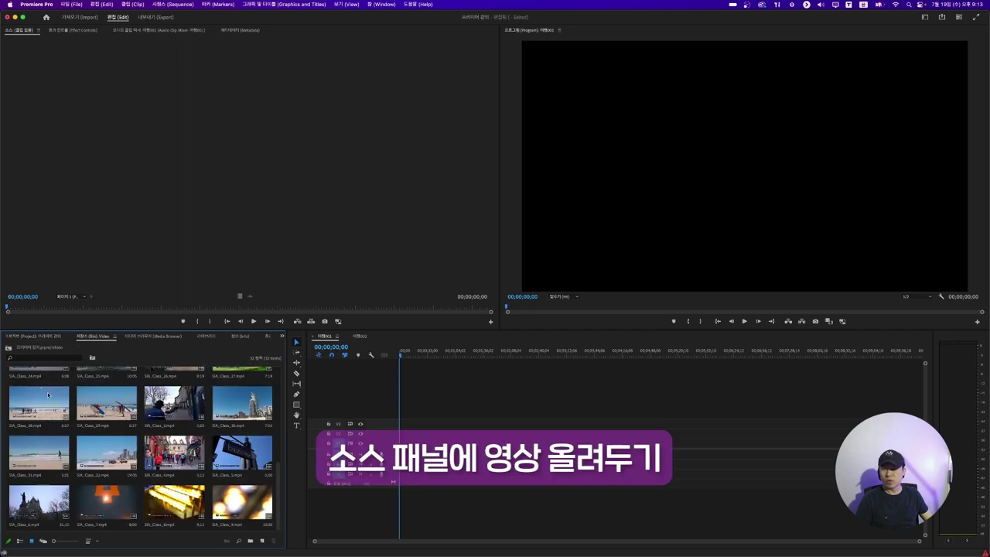
{"action": "scroll", "coordinate": [48, 393], "scroll_direction": "up", "scroll_amount": 5}
{"action": "left_click", "coordinate": [43, 391]}
{"action": "left_click", "coordinate": [72, 391]}
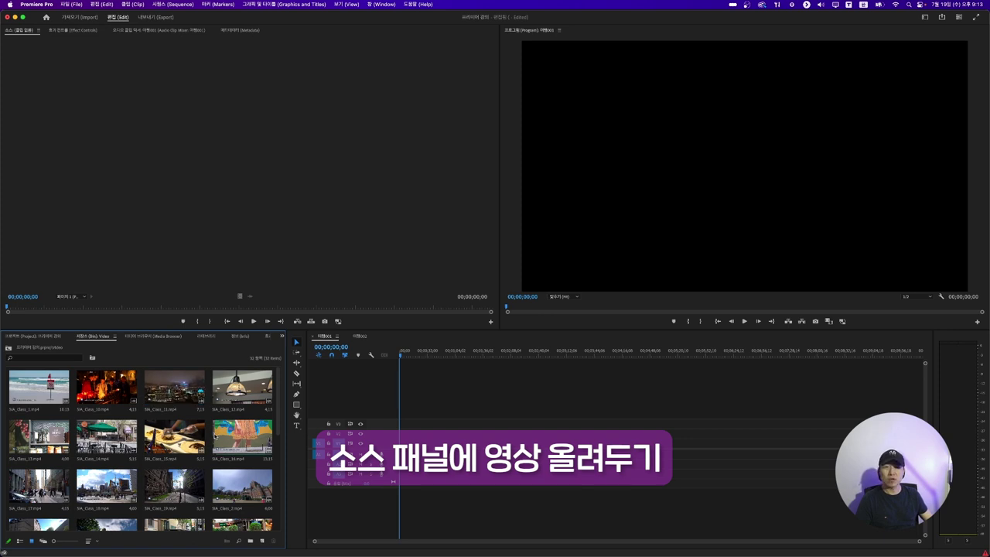
{"action": "double_click", "coordinate": [43, 392]}
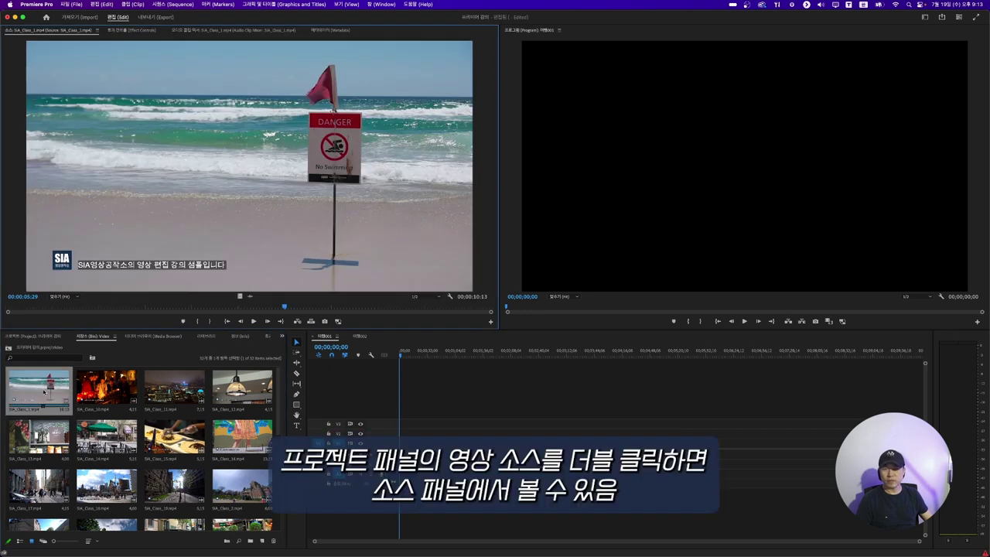
Play SIA_Class_1.mp4 from near its beginning in the Source monitor, stop it, and replay it from the start
{"action": "left_click", "coordinate": [31, 308]}
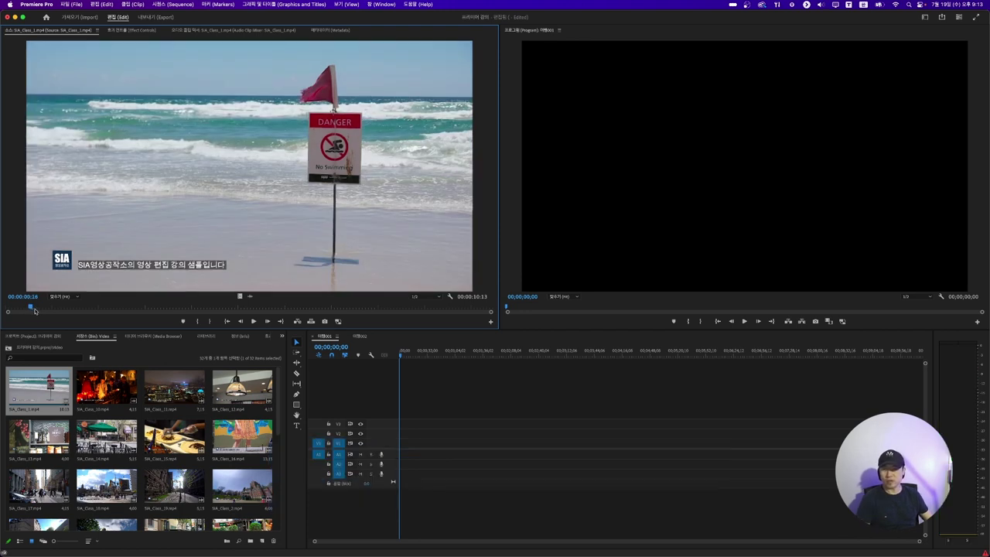
{"action": "key", "text": "space"}
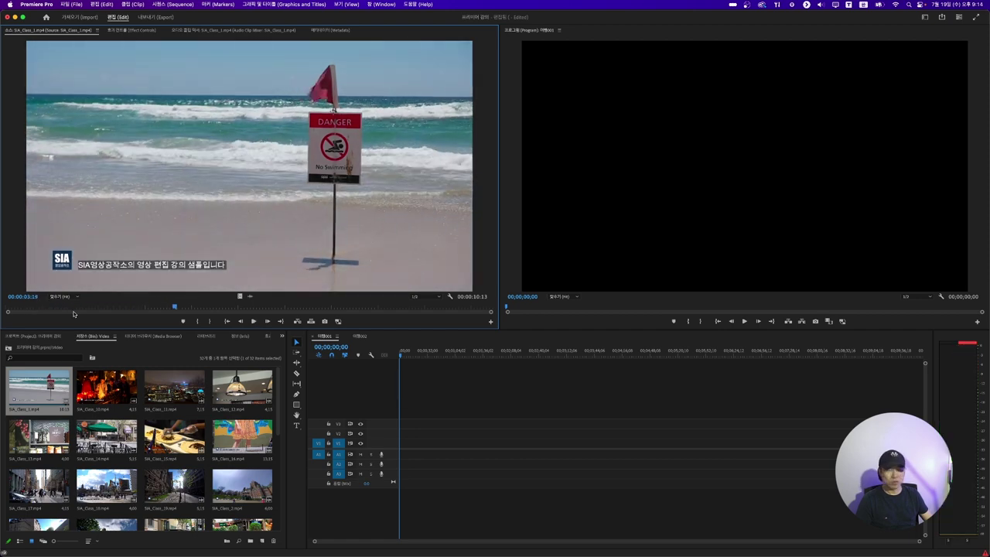
{"action": "key", "text": "space"}
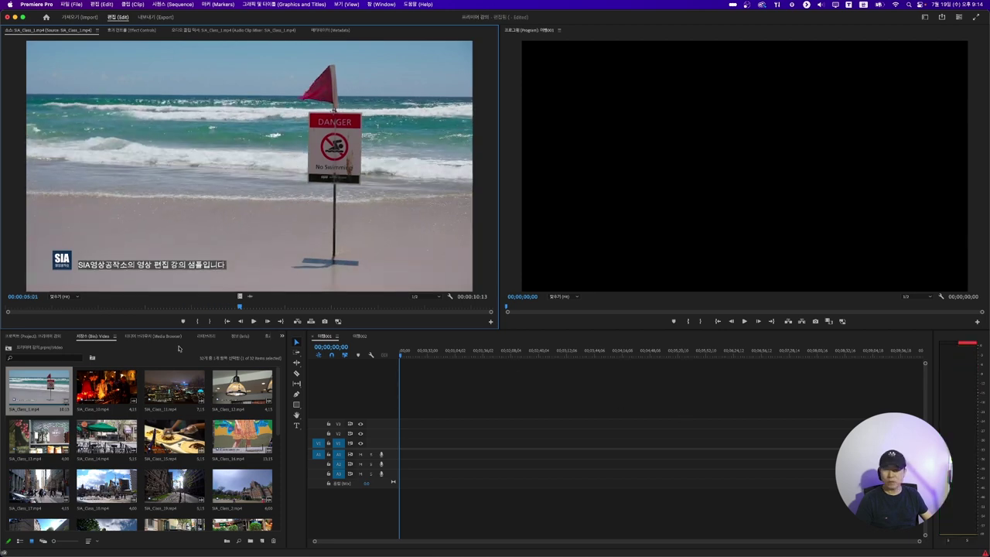
{"action": "left_click", "coordinate": [20, 309]}
{"action": "key", "text": "space"}
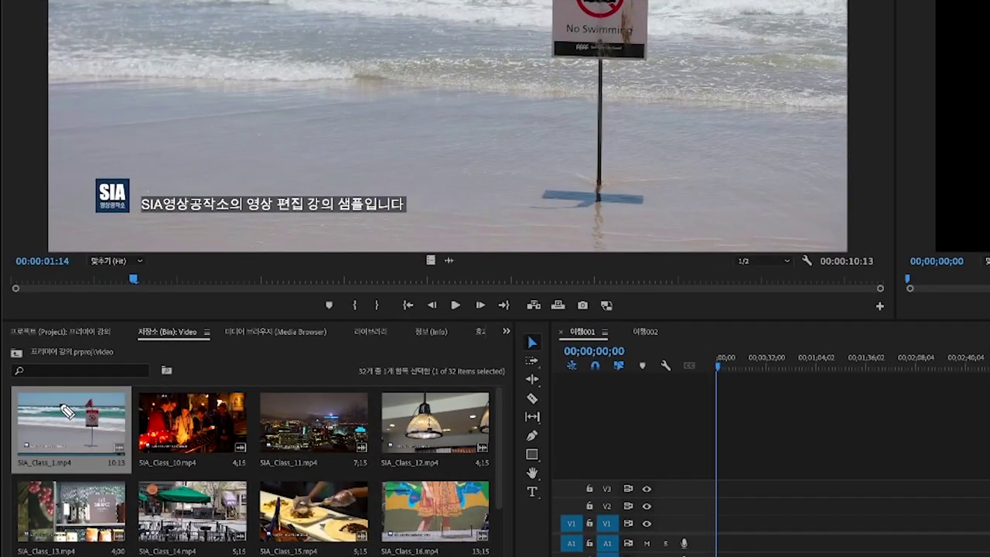
{"action": "mouse_move", "coordinate": [67, 396]}
{"action": "left_mouse_down"}
{"action": "mouse_move", "coordinate": [86, 422]}
{"action": "mouse_move", "coordinate": [120, 250]}
{"action": "mouse_move", "coordinate": [237, 154]}
{"action": "mouse_move", "coordinate": [192, 151]}
{"action": "mouse_move", "coordinate": [247, 146]}
{"action": "mouse_move", "coordinate": [237, 177]}
{"action": "left_mouse_up"}
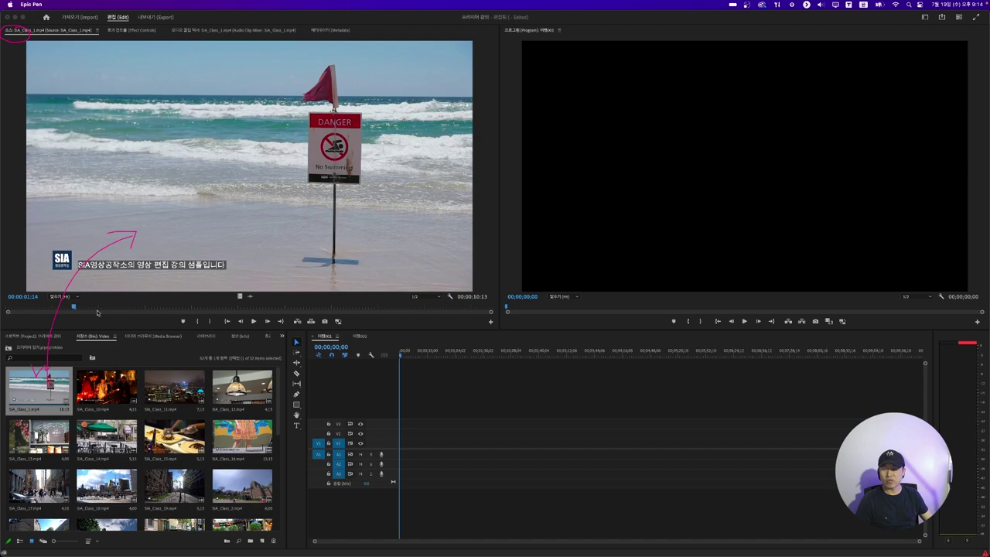
{"action": "left_click_drag", "start_coordinate": [160, 331], "coordinate": [340, 333]}
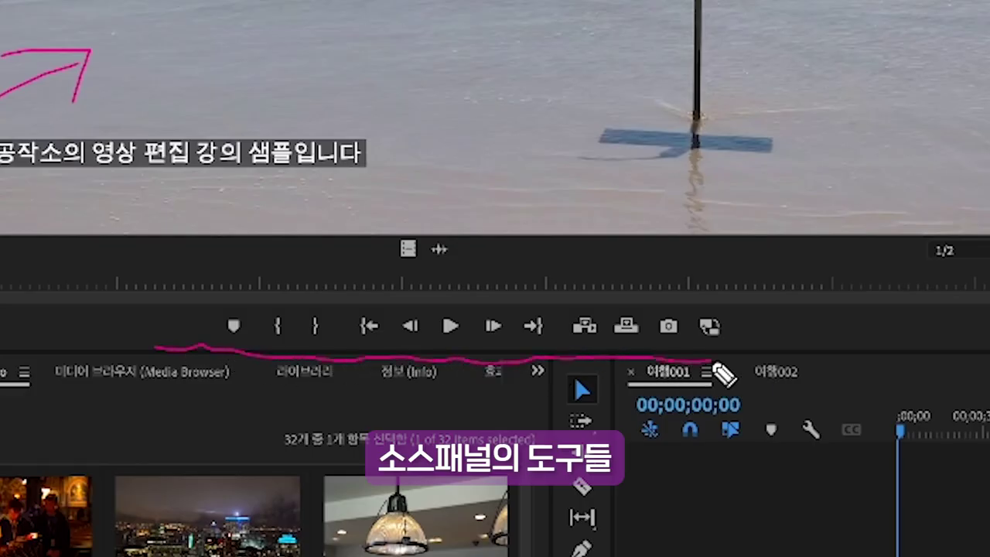
{"action": "mouse_move", "coordinate": [724, 376]}
{"action": "left_mouse_down"}
{"action": "mouse_move", "coordinate": [772, 335]}
{"action": "mouse_move", "coordinate": [754, 312]}
{"action": "mouse_move", "coordinate": [450, 291]}
{"action": "mouse_move", "coordinate": [232, 291]}
{"action": "mouse_move", "coordinate": [177, 324]}
{"action": "left_mouse_up"}
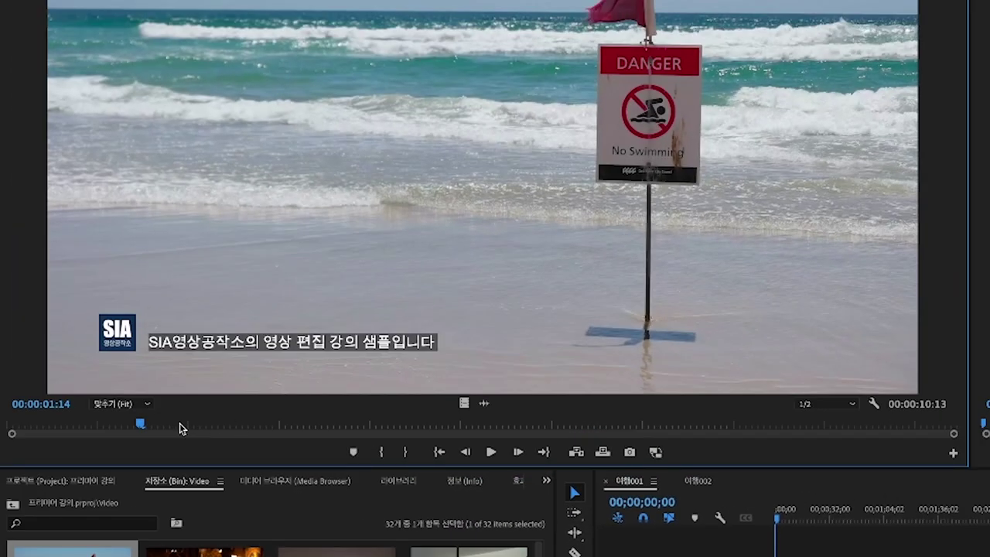
Preview the opening seconds of the source clip by scrubbing its playhead and playing it back
{"action": "mouse_move", "coordinate": [179, 424]}
{"action": "left_mouse_down"}
{"action": "mouse_move", "coordinate": [55, 425]}
{"action": "mouse_move", "coordinate": [169, 429]}
{"action": "left_mouse_up"}
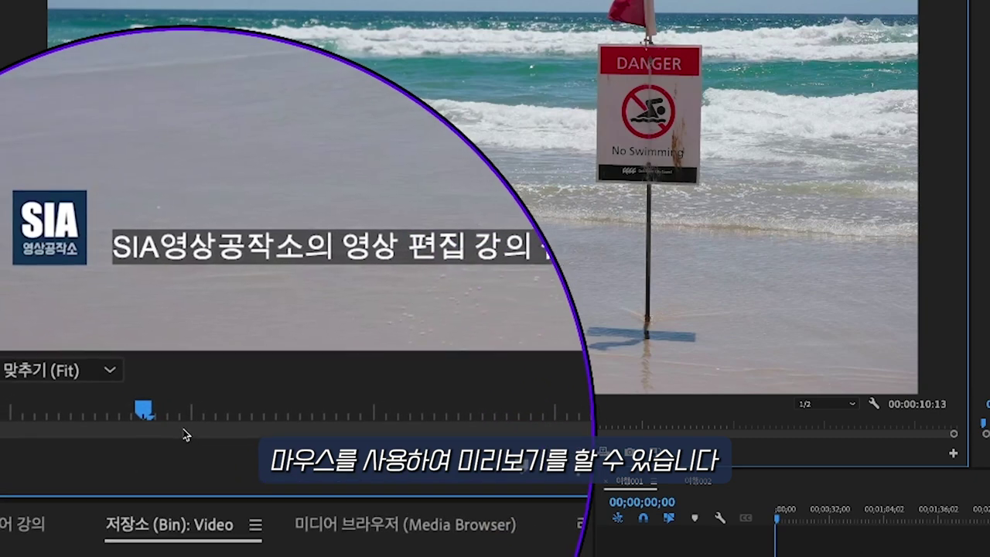
{"action": "left_click_drag", "start_coordinate": [165, 424], "coordinate": [228, 424]}
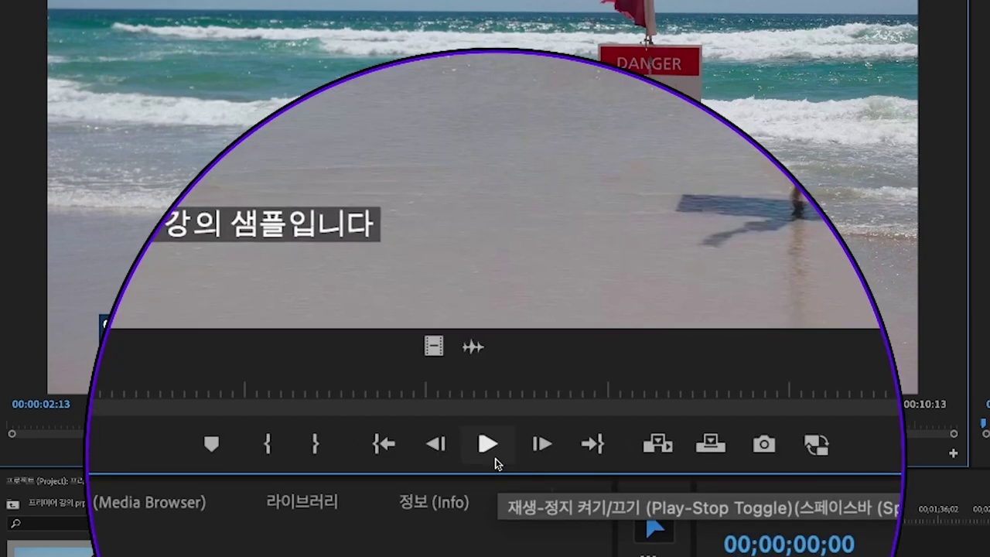
{"action": "left_click", "coordinate": [492, 454]}
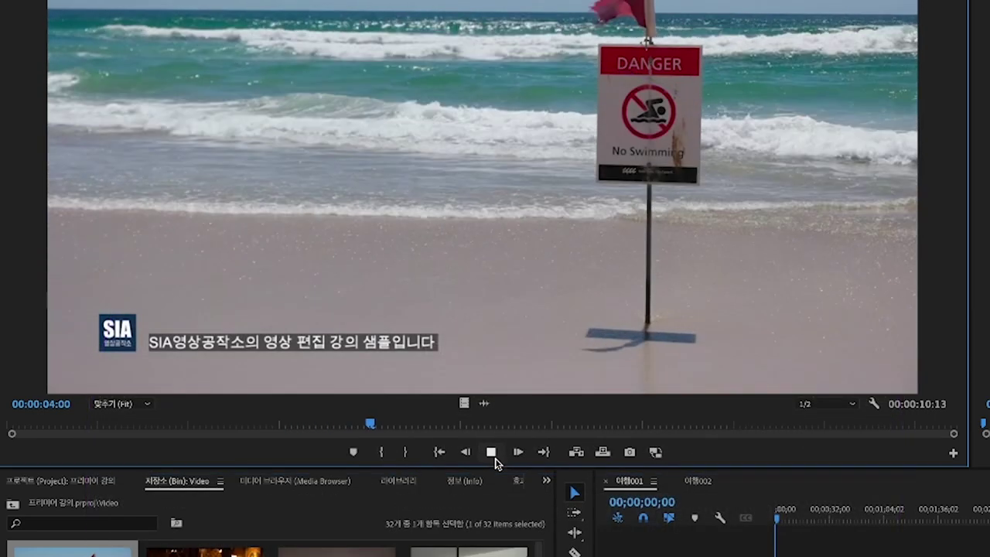
{"action": "left_click", "coordinate": [87, 428]}
{"action": "left_click_drag", "start_coordinate": [87, 432], "coordinate": [232, 424]}
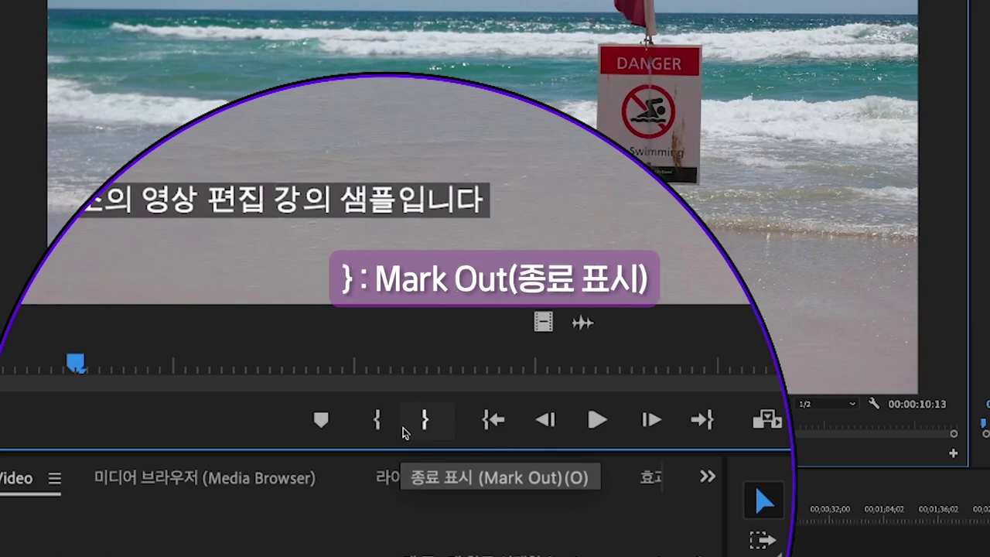
Mark an In point at 00:00:02:12 and an Out point at 00:00:07:01 on SIA_Class_1.mp4
{"action": "left_click", "coordinate": [141, 427]}
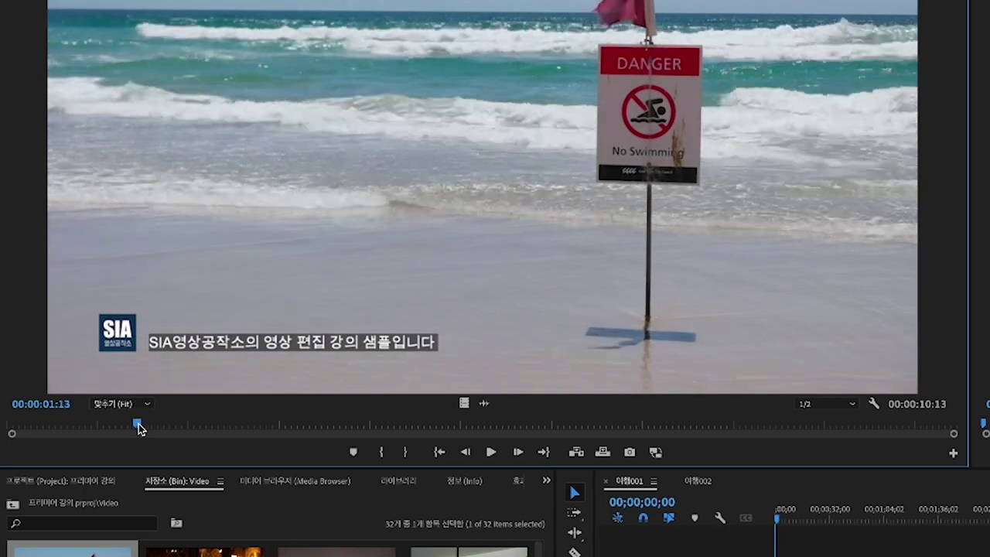
{"action": "key", "text": "space"}
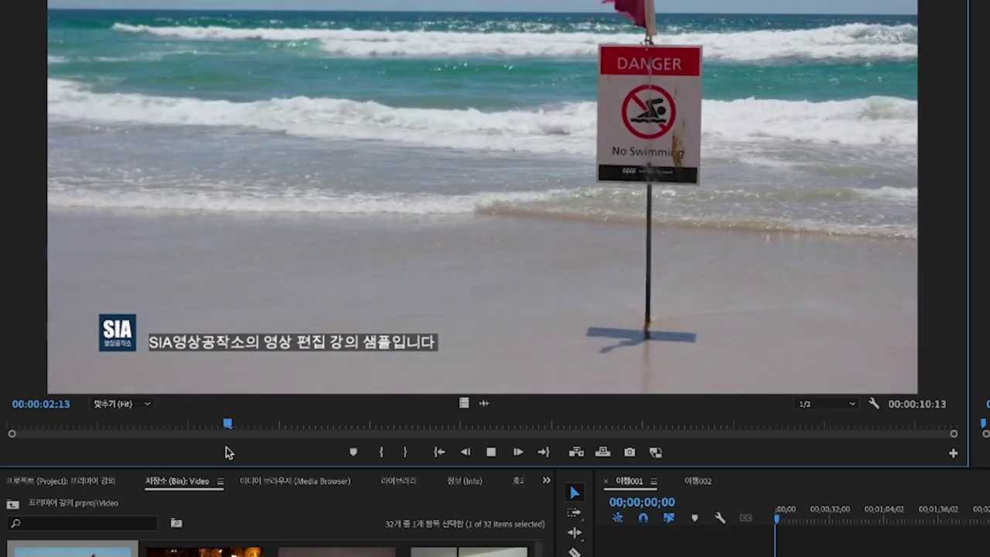
{"action": "key", "text": "space"}
{"action": "left_click_drag", "start_coordinate": [250, 425], "coordinate": [224, 425]}
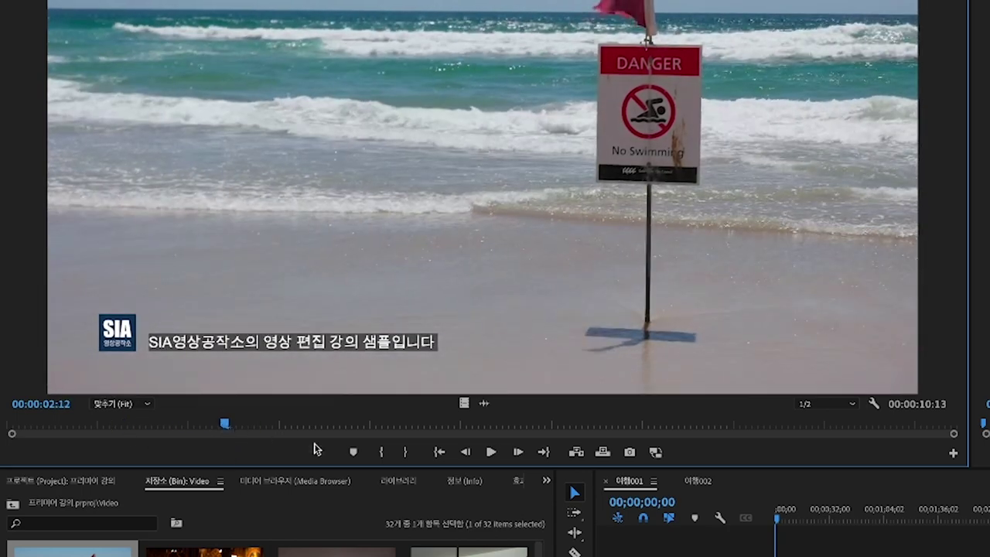
{"action": "left_click", "coordinate": [381, 455]}
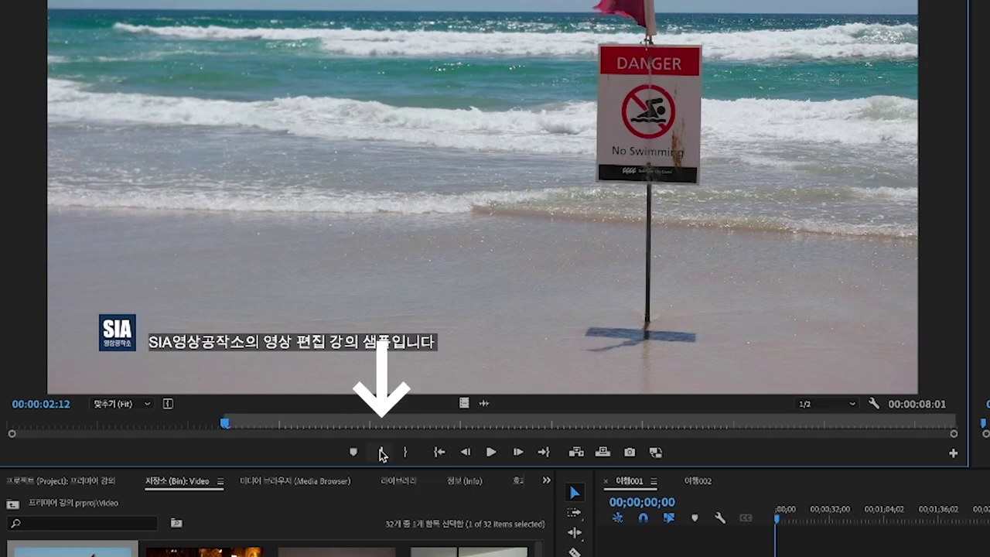
{"action": "left_click_drag", "start_coordinate": [232, 424], "coordinate": [649, 428]}
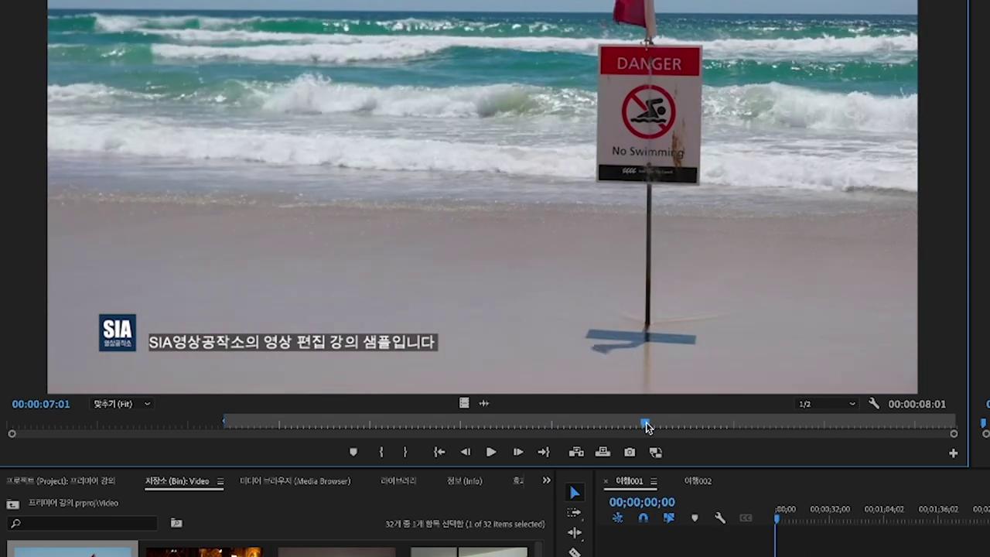
{"action": "left_click", "coordinate": [403, 455]}
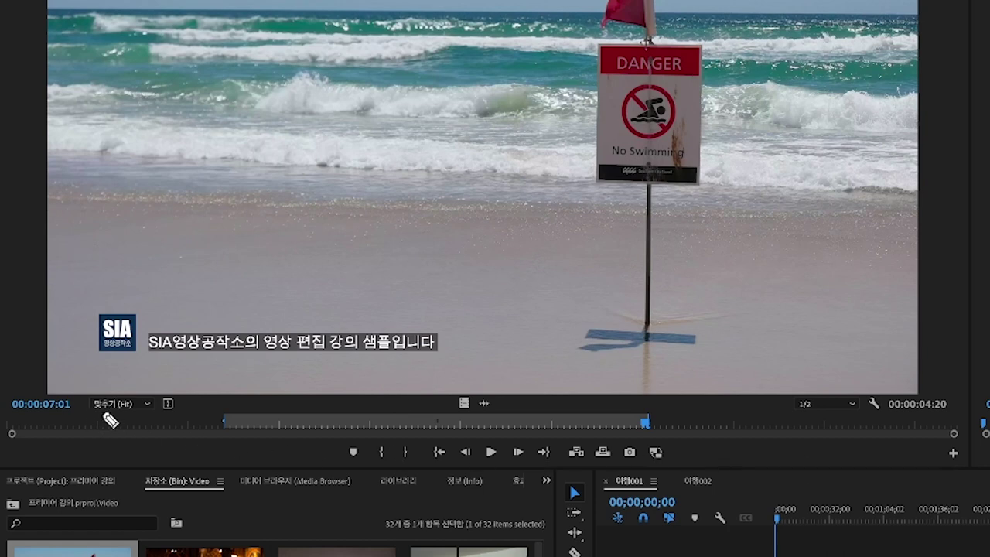
{"action": "mouse_move", "coordinate": [45, 357]}
{"action": "left_mouse_down"}
{"action": "mouse_move", "coordinate": [364, 348]}
{"action": "mouse_move", "coordinate": [948, 347]}
{"action": "mouse_move", "coordinate": [960, 399]}
{"action": "mouse_move", "coordinate": [929, 434]}
{"action": "mouse_move", "coordinate": [929, 406]}
{"action": "mouse_move", "coordinate": [967, 421]}
{"action": "mouse_move", "coordinate": [927, 436]}
{"action": "mouse_move", "coordinate": [906, 420]}
{"action": "mouse_move", "coordinate": [967, 419]}
{"action": "left_mouse_up"}
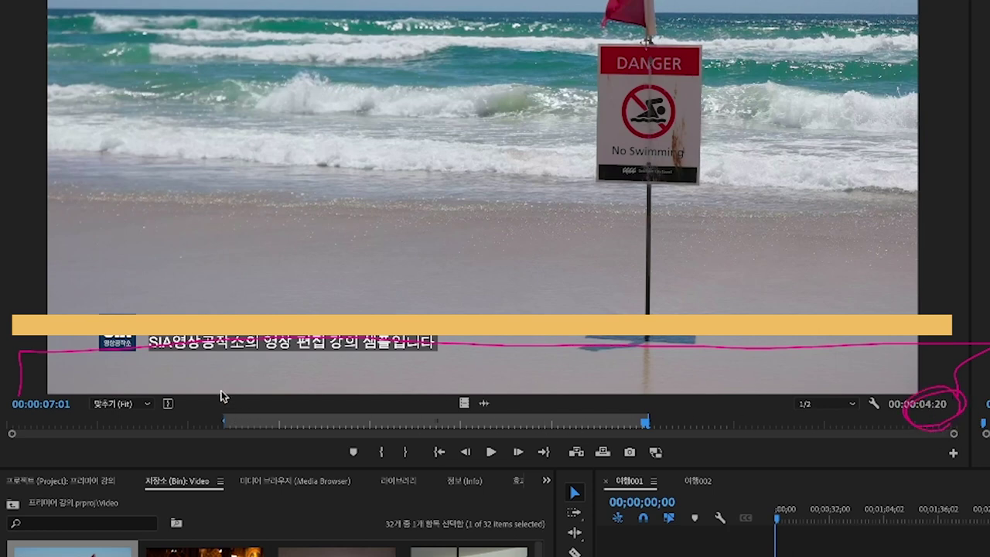
{"action": "left_click_drag", "start_coordinate": [224, 385], "coordinate": [227, 458]}
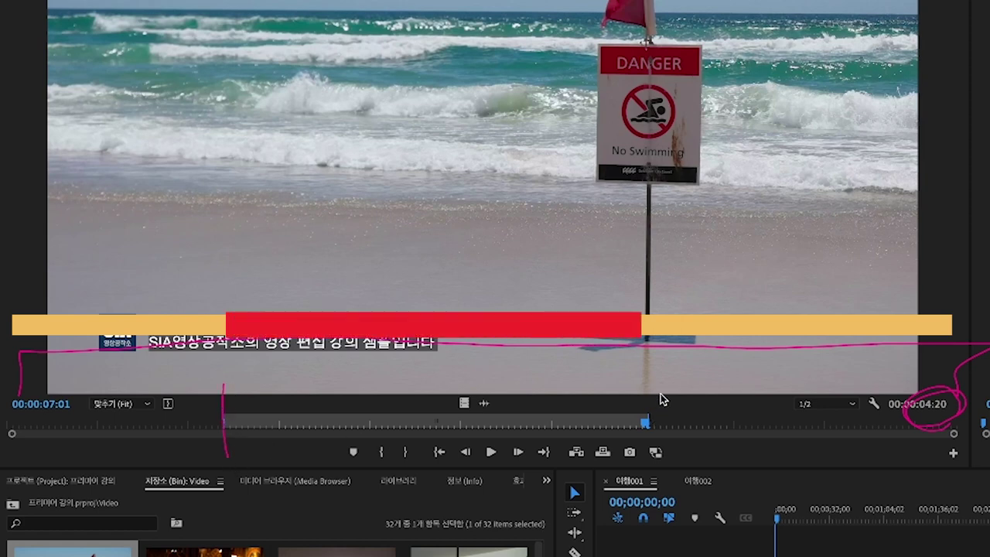
{"action": "left_click_drag", "start_coordinate": [654, 392], "coordinate": [650, 457]}
{"action": "left_click_drag", "start_coordinate": [237, 417], "coordinate": [279, 410]}
{"action": "left_click_drag", "start_coordinate": [289, 416], "coordinate": [321, 411]}
{"action": "left_click_drag", "start_coordinate": [340, 417], "coordinate": [376, 410]}
{"action": "left_click_drag", "start_coordinate": [393, 417], "coordinate": [430, 411]}
{"action": "left_click_drag", "start_coordinate": [448, 417], "coordinate": [480, 410]}
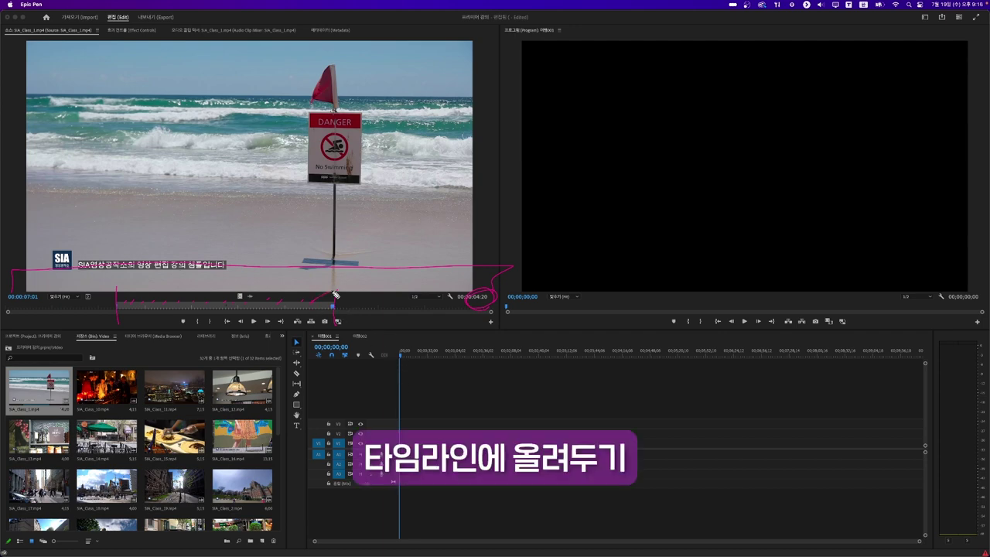
{"action": "left_click_drag", "start_coordinate": [329, 298], "coordinate": [441, 376]}
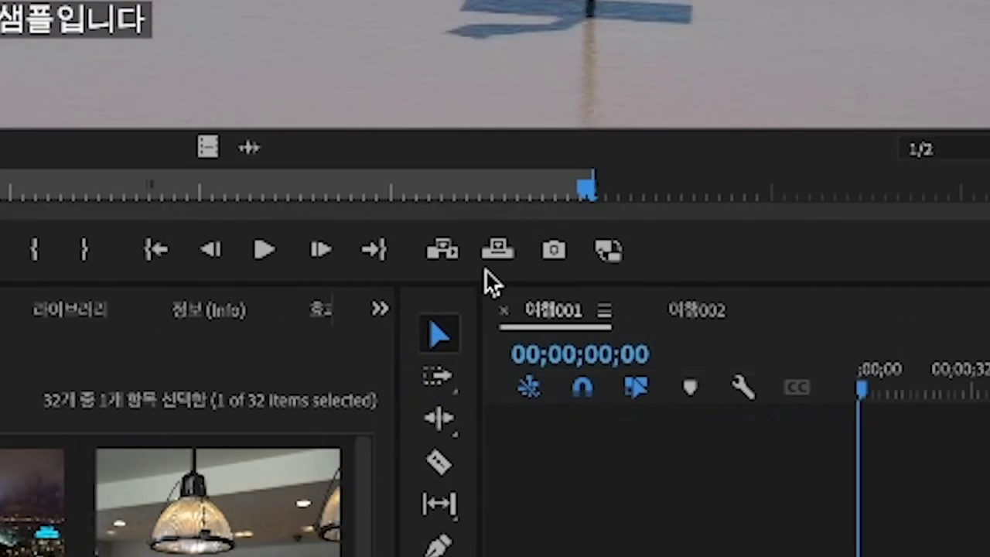
Place the marked range of SIA_Class_1.mp4 at the start of the 여행001 sequence with Overwrite
{"action": "left_click", "coordinate": [486, 271]}
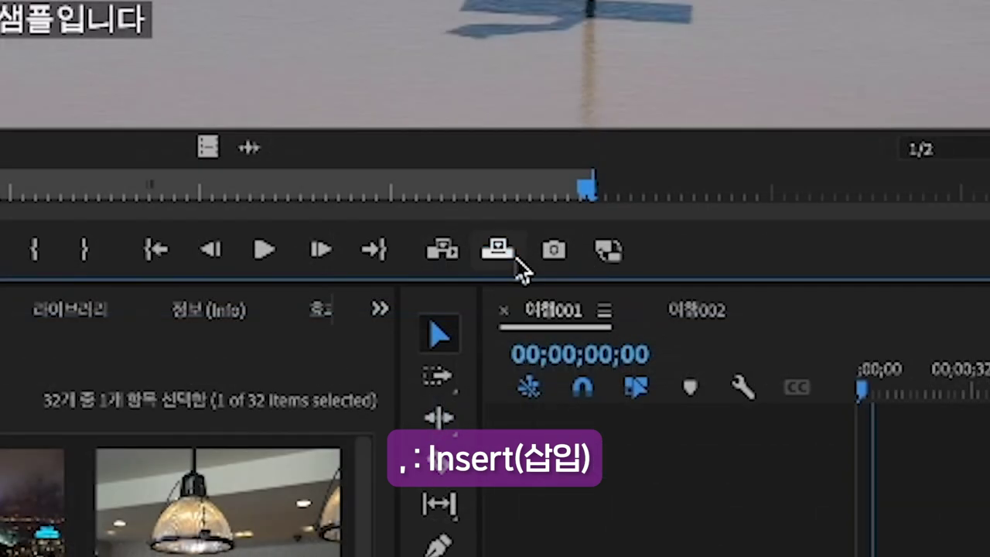
{"action": "left_click", "coordinate": [568, 259]}
{"action": "left_click", "coordinate": [510, 260]}
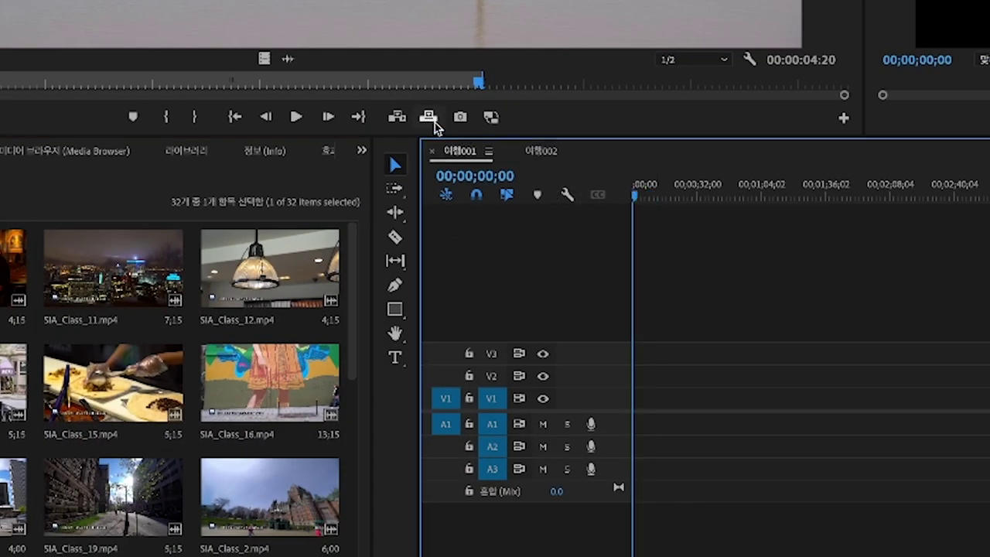
{"action": "left_click", "coordinate": [434, 121]}
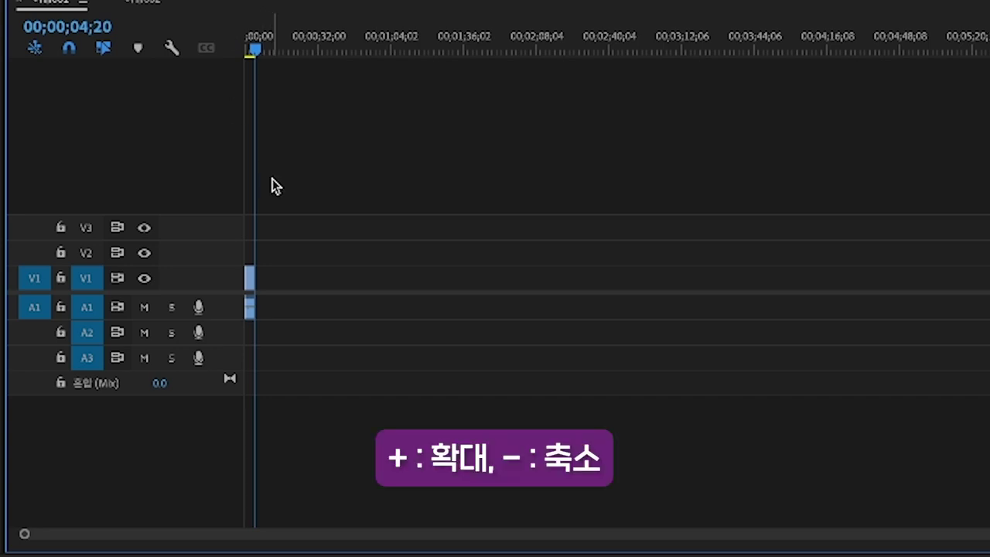
Zoom the 여행001 timeline in on the newly placed clip and back out
{"action": "key", "text": "equal"}
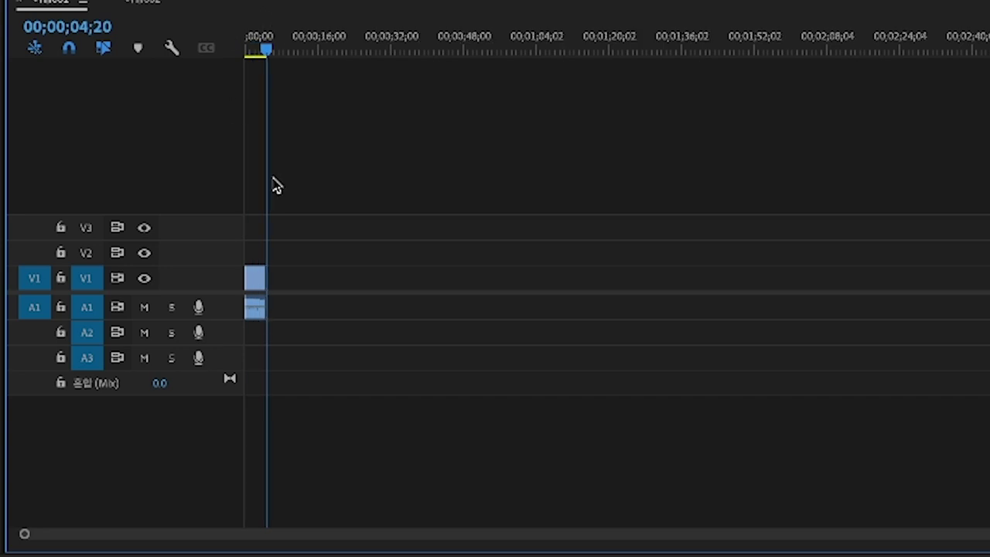
{"action": "key", "text": "equal"}
{"action": "key", "text": "equal"}
{"action": "key", "text": "minus"}
{"action": "key", "text": "minus"}
{"action": "key", "text": "equal"}
{"action": "key", "text": "equal"}
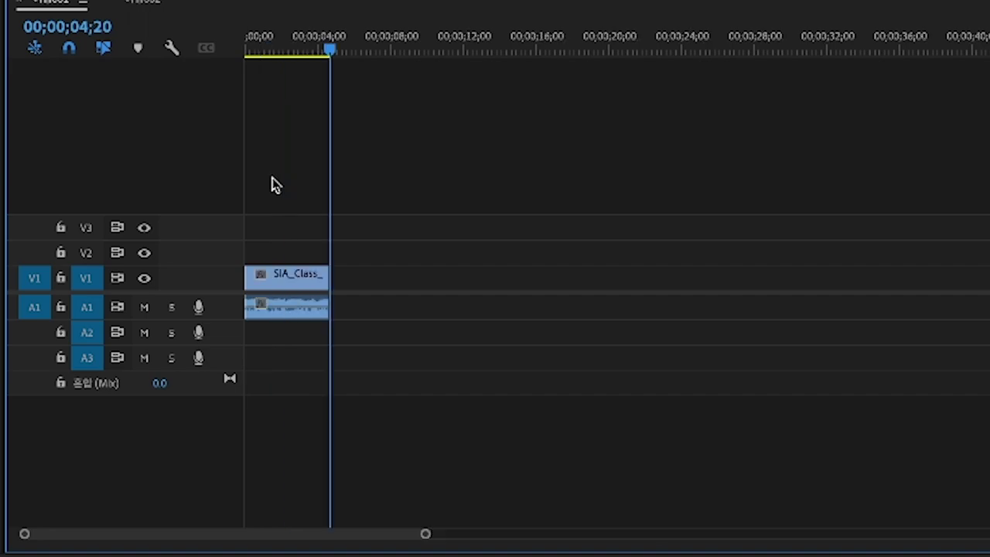
{"action": "key", "text": "minus"}
{"action": "key", "text": "minus"}
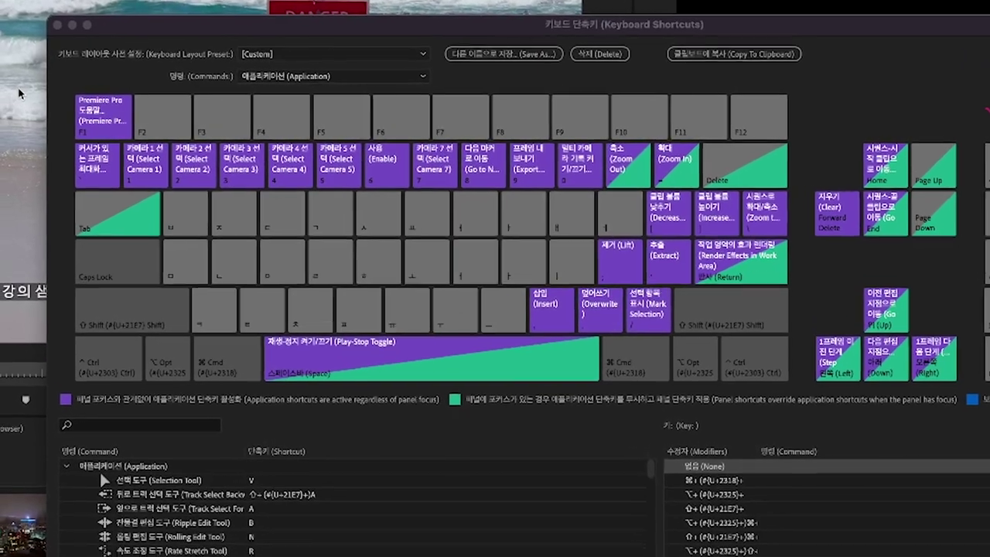
{"action": "left_click_drag", "start_coordinate": [17, 89], "coordinate": [471, 95]}
{"action": "mouse_move", "coordinate": [700, 89]}
{"action": "left_mouse_down"}
{"action": "mouse_move", "coordinate": [958, 354]}
{"action": "mouse_move", "coordinate": [836, 461]}
{"action": "mouse_move", "coordinate": [108, 461]}
{"action": "mouse_move", "coordinate": [79, 426]}
{"action": "mouse_move", "coordinate": [74, 162]}
{"action": "left_mouse_up"}
{"action": "left_click_drag", "start_coordinate": [149, 206], "coordinate": [700, 217]}
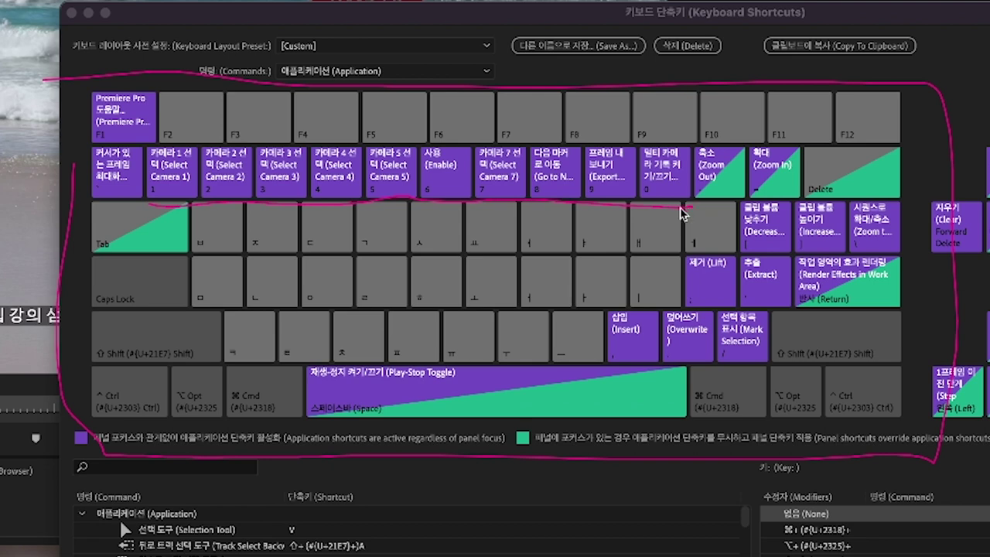
{"action": "mouse_move", "coordinate": [725, 210]}
{"action": "left_mouse_down"}
{"action": "mouse_move", "coordinate": [682, 177]}
{"action": "mouse_move", "coordinate": [755, 158]}
{"action": "mouse_move", "coordinate": [808, 212]}
{"action": "mouse_move", "coordinate": [745, 195]}
{"action": "mouse_move", "coordinate": [790, 161]}
{"action": "mouse_move", "coordinate": [808, 196]}
{"action": "mouse_move", "coordinate": [764, 215]}
{"action": "mouse_move", "coordinate": [680, 168]}
{"action": "mouse_move", "coordinate": [820, 159]}
{"action": "mouse_move", "coordinate": [817, 203]}
{"action": "mouse_move", "coordinate": [721, 207]}
{"action": "mouse_move", "coordinate": [661, 174]}
{"action": "mouse_move", "coordinate": [758, 147]}
{"action": "left_mouse_up"}
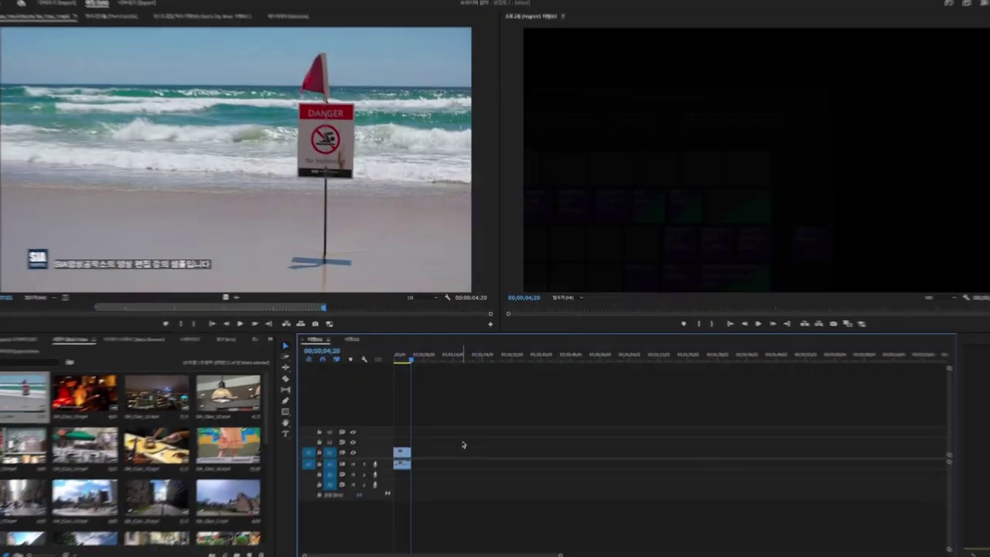
Zoom the timeline in and out once more to view the SIA_Class_1.mp4 clip at different scales
{"action": "key", "text": "="}
{"action": "key", "text": "="}
{"action": "key", "text": "minus"}
{"action": "key", "text": "minus"}
{"action": "key", "text": "minus"}
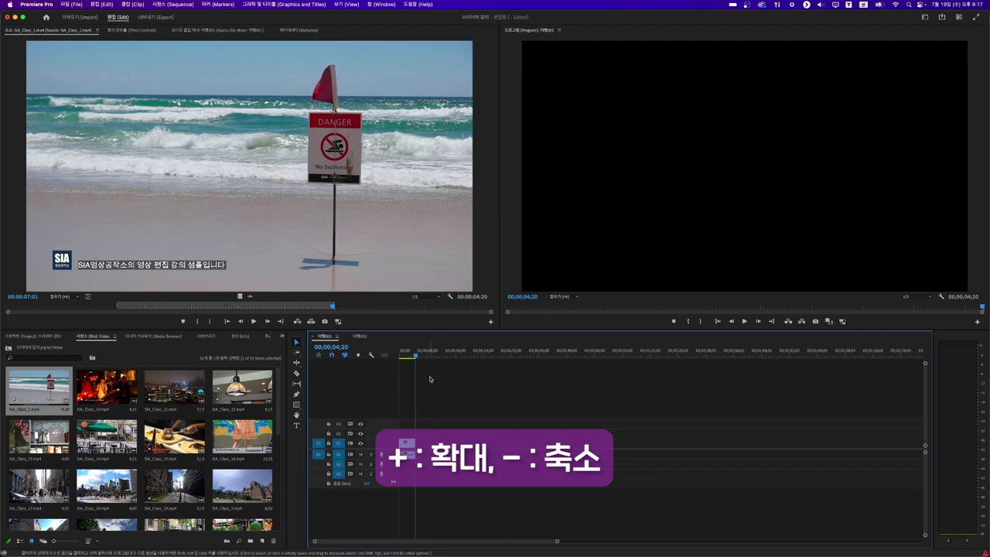
{"action": "key", "text": "="}
{"action": "key", "text": "minus"}
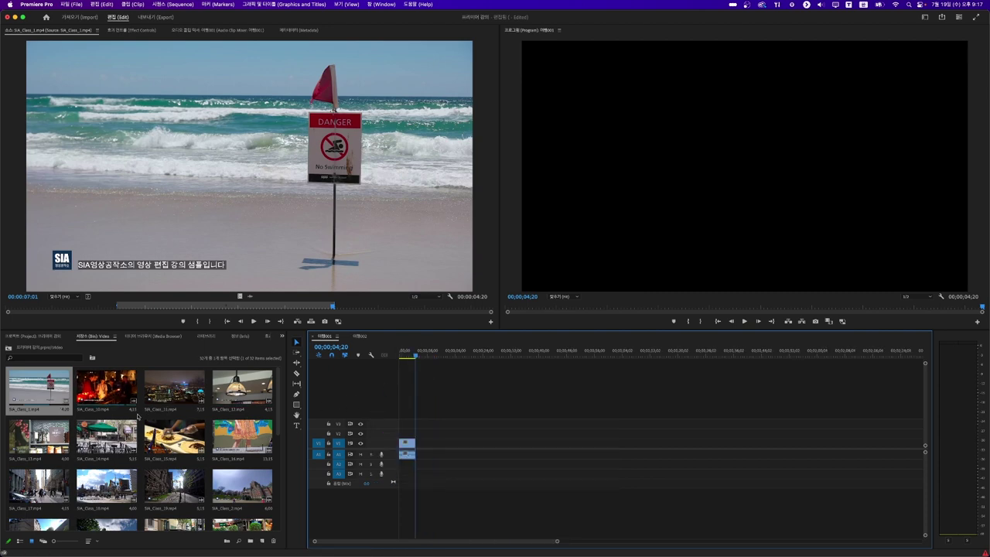
Move SIA_Class_18.mp4 directly after SIA_Class_1.mp4 in the Video bin and open it in the Source monitor
{"action": "left_click_drag", "start_coordinate": [108, 487], "coordinate": [107, 389]}
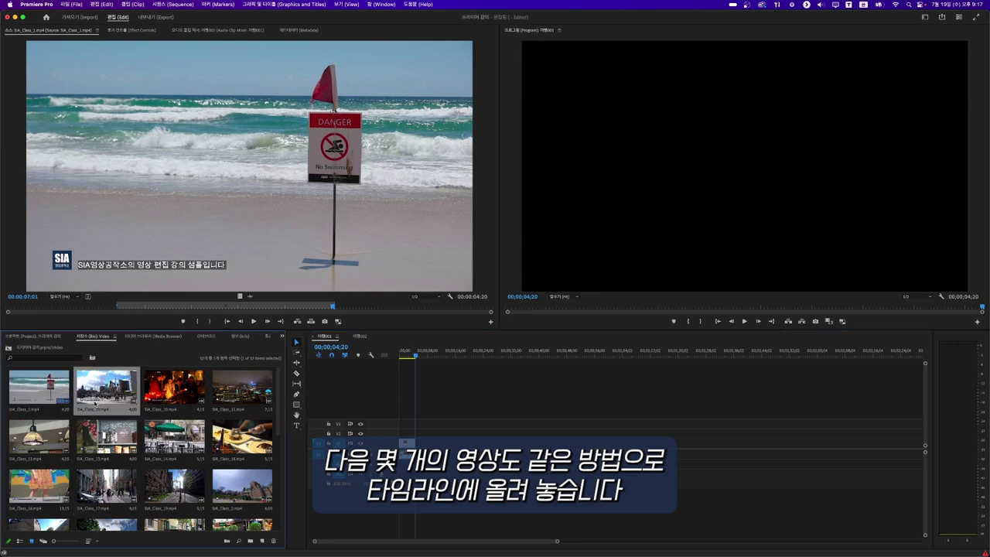
{"action": "double_click", "coordinate": [107, 388]}
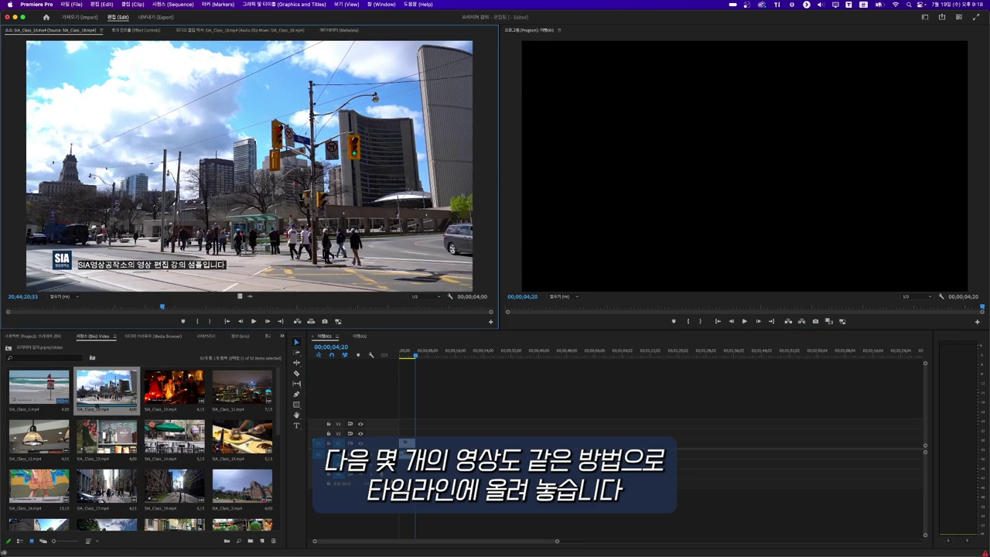
Mark an In point and an Out point at 20;44;22;17 on SIA_Class_18.mp4, and place the range after the SIA_Class_1.mp4 clip with Overwrite
{"action": "left_click", "coordinate": [197, 321]}
{"action": "key", "text": "space"}
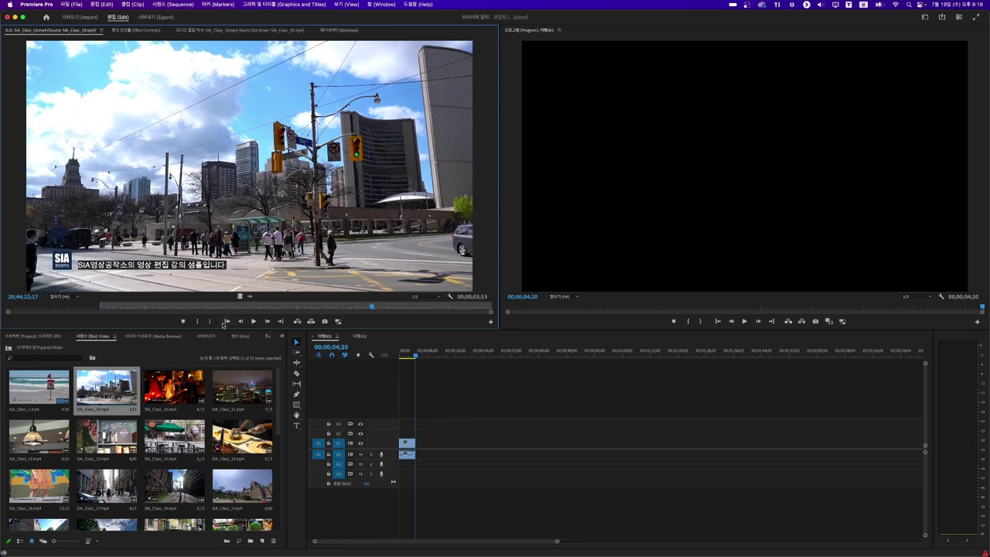
{"action": "left_click", "coordinate": [209, 322]}
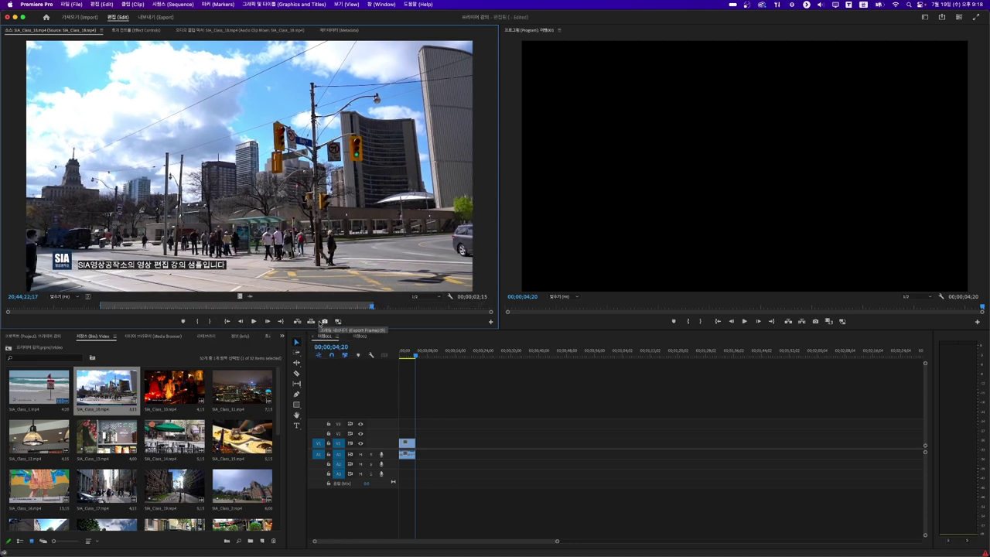
{"action": "left_click", "coordinate": [314, 322]}
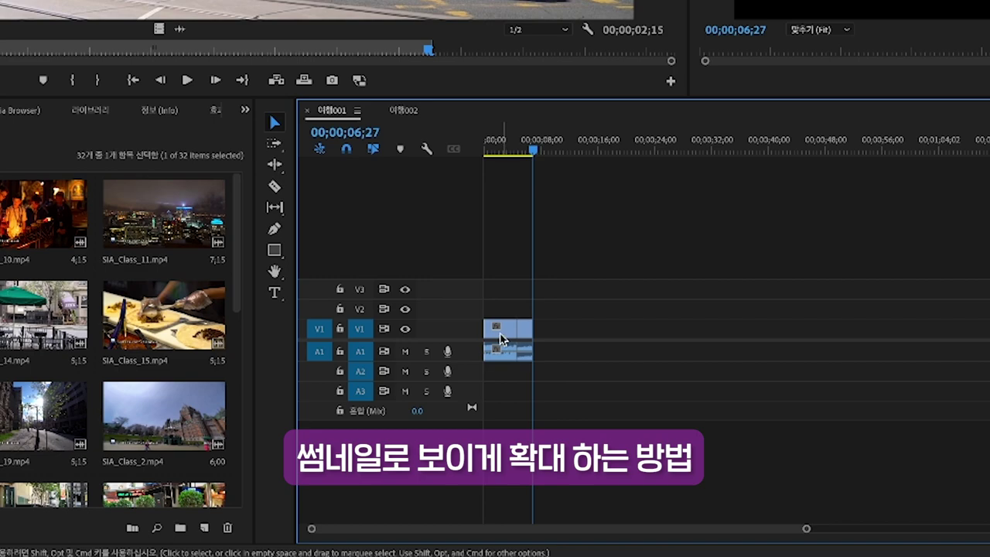
Expand the V1 and A1 tracks and zoom the 여행001 timeline in to show clip thumbnails and waveforms
{"action": "left_click_drag", "start_coordinate": [509, 151], "coordinate": [527, 158]}
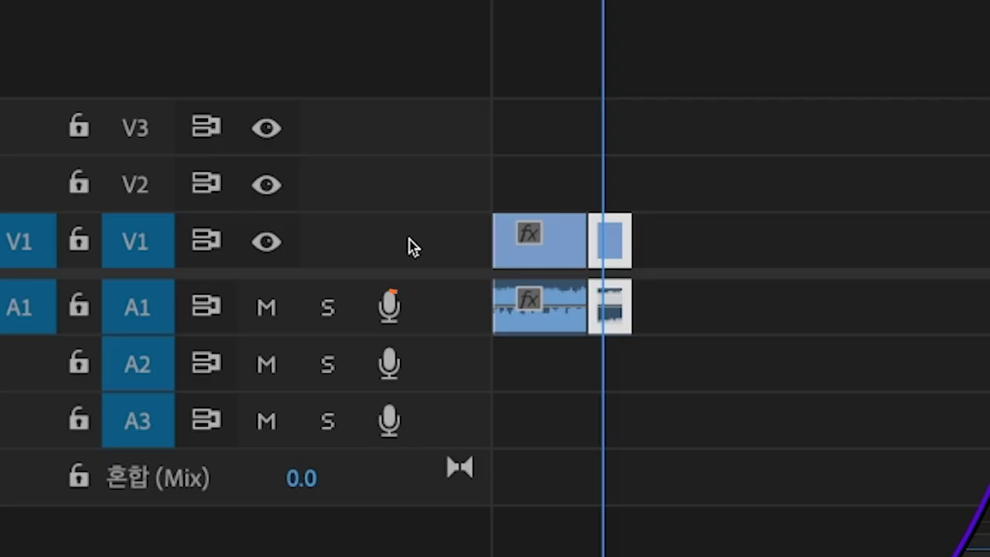
{"action": "left_click", "coordinate": [383, 443]}
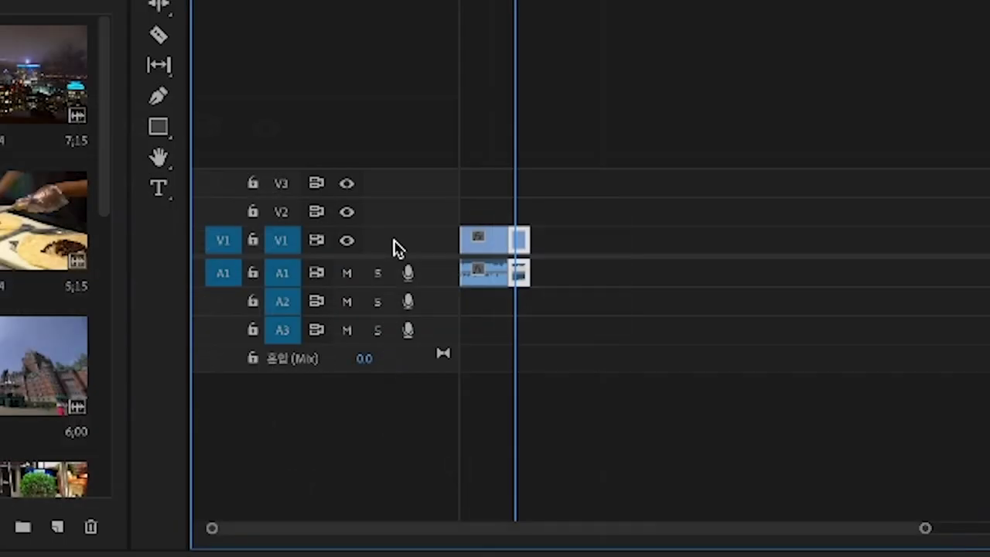
{"action": "double_click", "coordinate": [418, 247]}
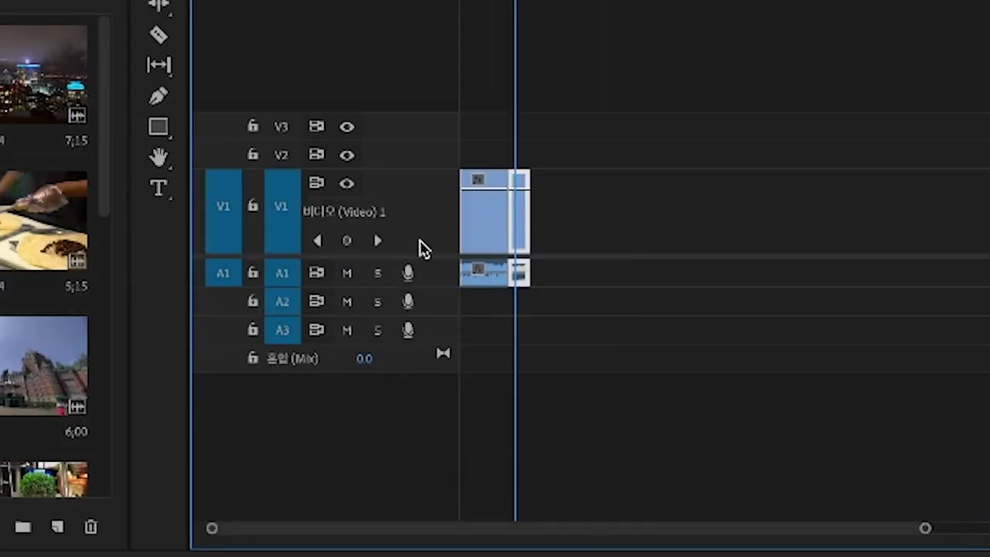
{"action": "double_click", "coordinate": [435, 278]}
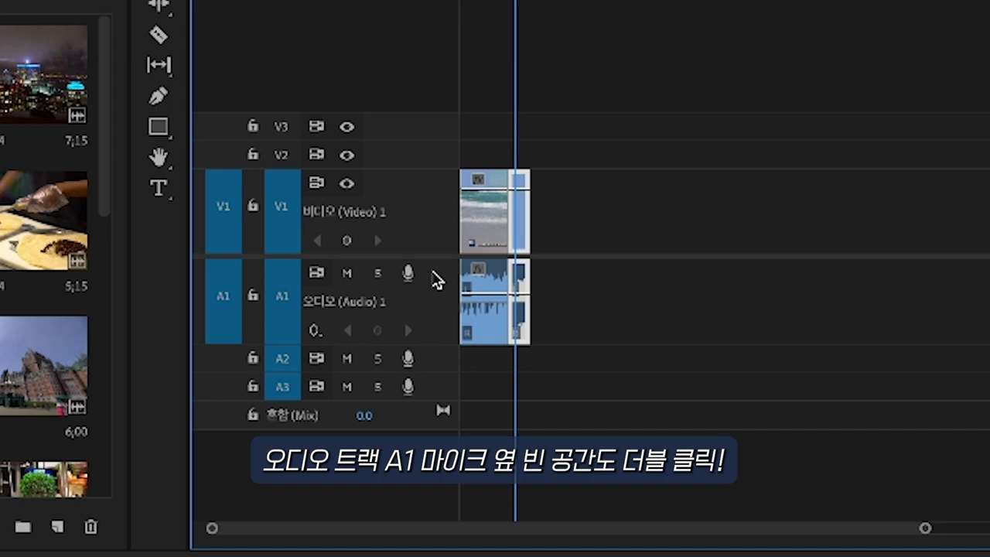
{"action": "scroll", "coordinate": [652, 248], "scroll_direction": "up", "scroll_amount": 5}
{"action": "scroll", "coordinate": [648, 247], "scroll_direction": "up", "scroll_amount": 4}
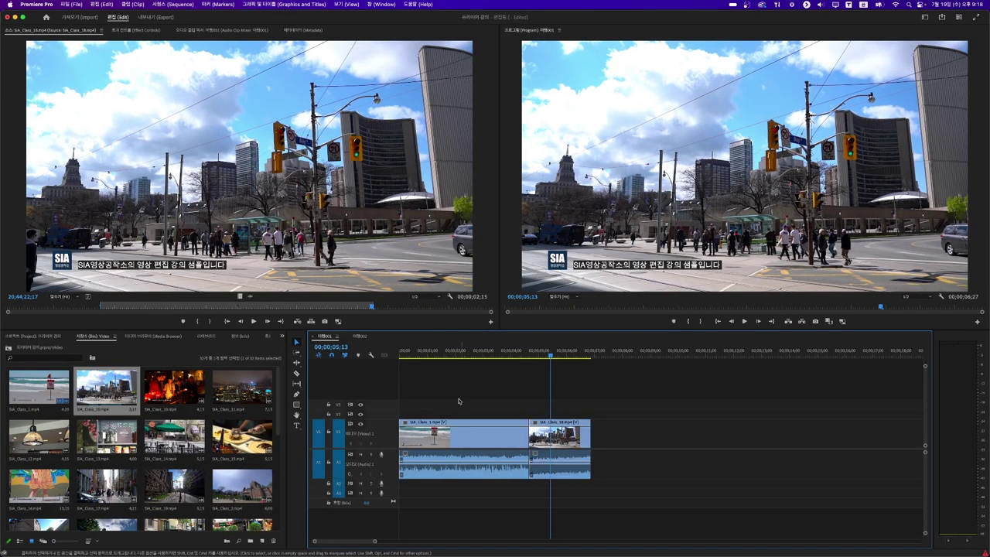
Scrub the playhead across both timeline clips and past their end to 00;00;07;10 to compare what the Program monitor shows
{"action": "left_click", "coordinate": [433, 351]}
{"action": "left_click", "coordinate": [555, 351]}
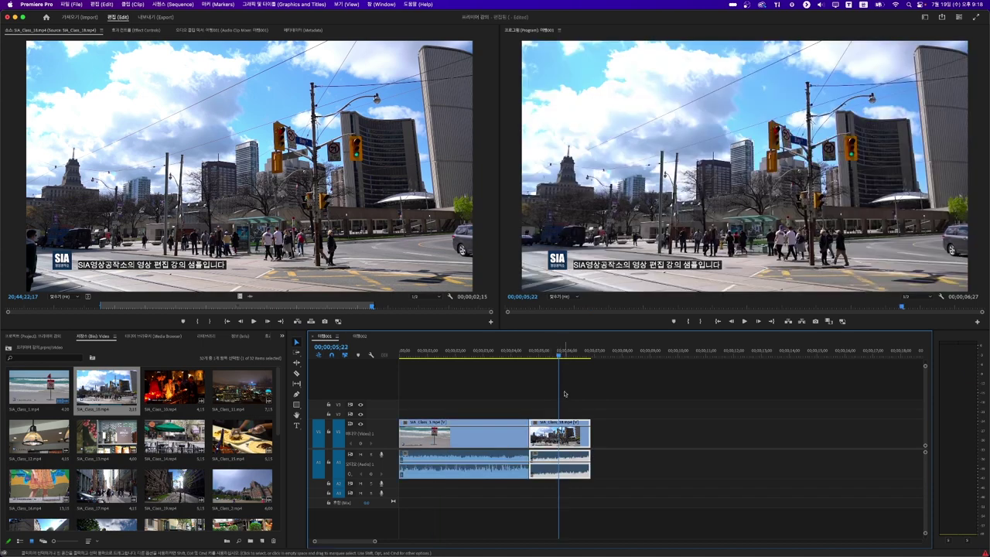
{"action": "left_click_drag", "start_coordinate": [531, 352], "coordinate": [470, 356]}
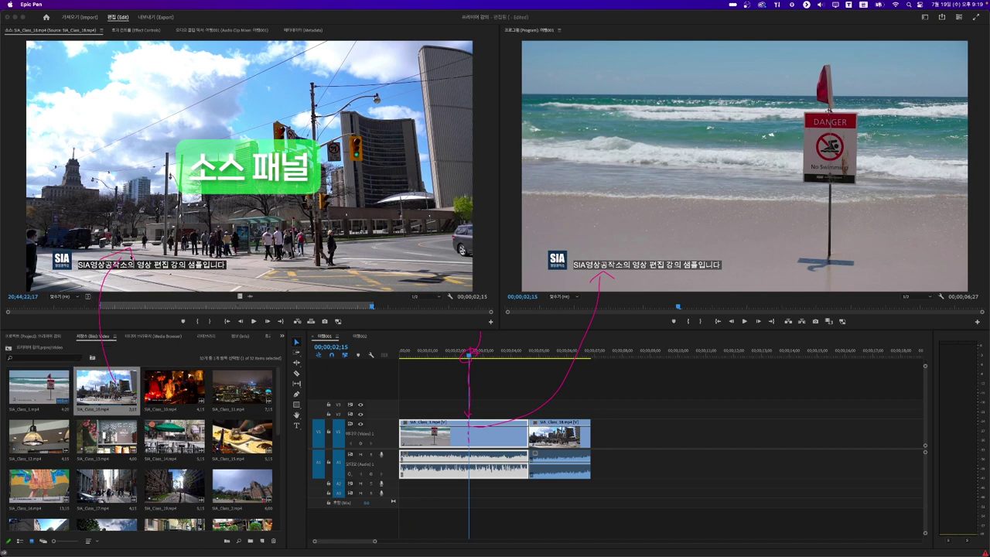
{"action": "left_click_drag", "start_coordinate": [509, 34], "coordinate": [585, 22]}
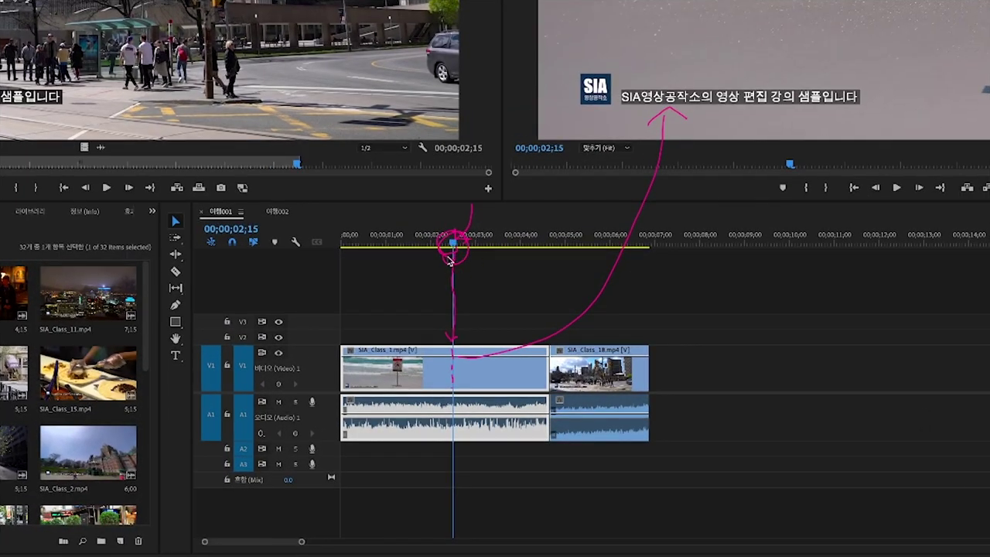
{"action": "mouse_move", "coordinate": [454, 272]}
{"action": "left_mouse_down"}
{"action": "mouse_move", "coordinate": [449, 344]}
{"action": "mouse_move", "coordinate": [492, 352]}
{"action": "mouse_move", "coordinate": [591, 311]}
{"action": "mouse_move", "coordinate": [669, 213]}
{"action": "mouse_move", "coordinate": [675, 152]}
{"action": "left_mouse_up"}
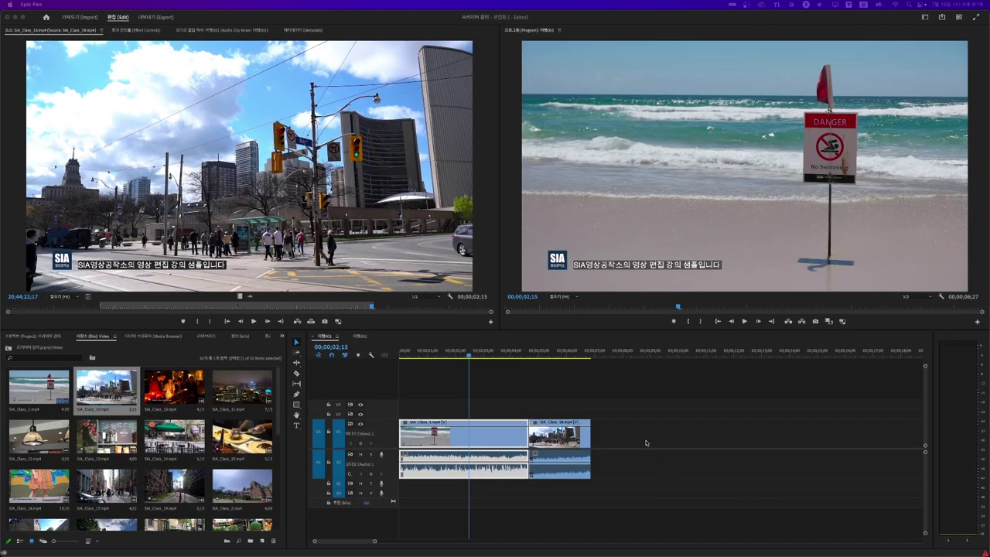
{"action": "mouse_move", "coordinate": [597, 355]}
{"action": "left_mouse_down"}
{"action": "mouse_move", "coordinate": [654, 356]}
{"action": "mouse_move", "coordinate": [563, 356]}
{"action": "mouse_move", "coordinate": [604, 354]}
{"action": "left_mouse_up"}
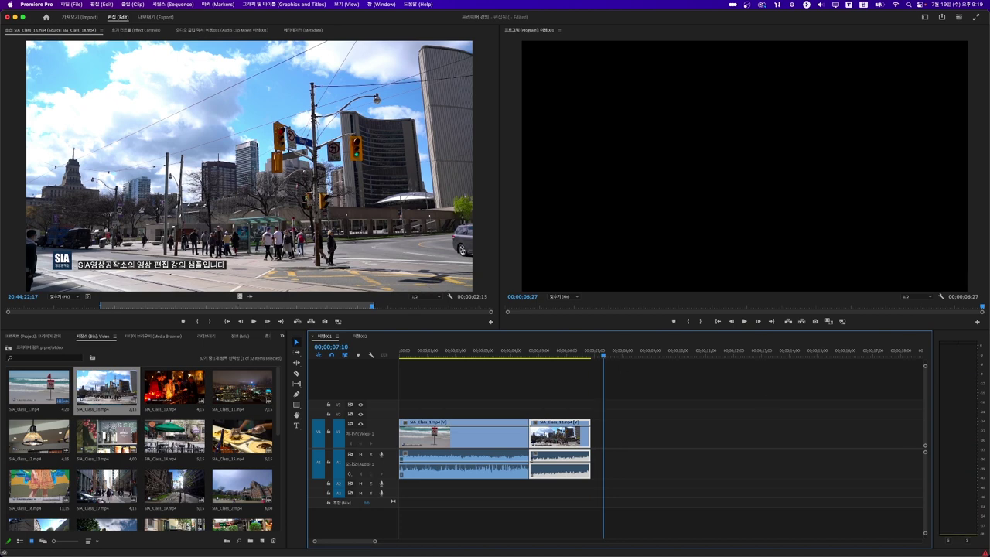
{"action": "key", "text": "ctrl+shift+p"}
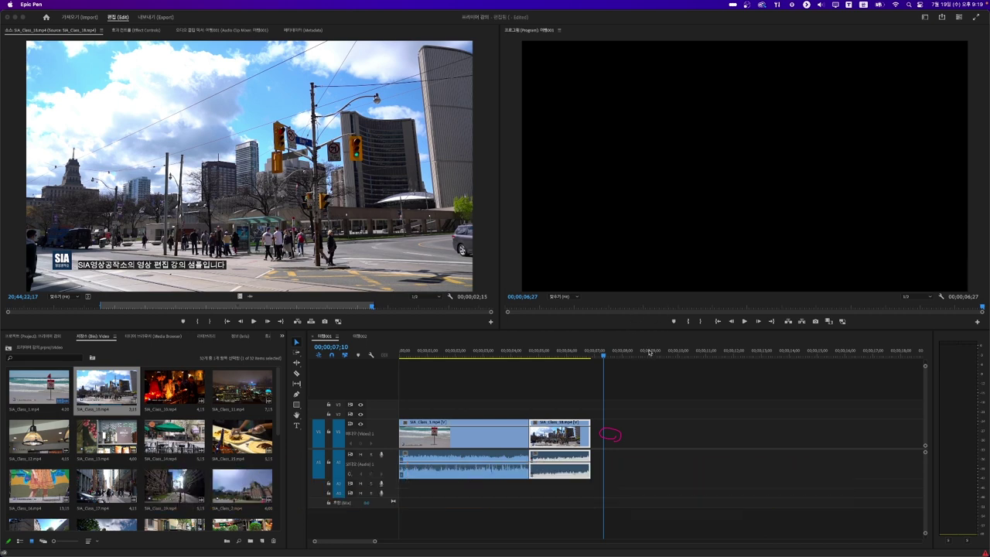
{"action": "left_click_drag", "start_coordinate": [554, 357], "coordinate": [761, 357]}
{"action": "left_click_drag", "start_coordinate": [713, 431], "coordinate": [704, 288]}
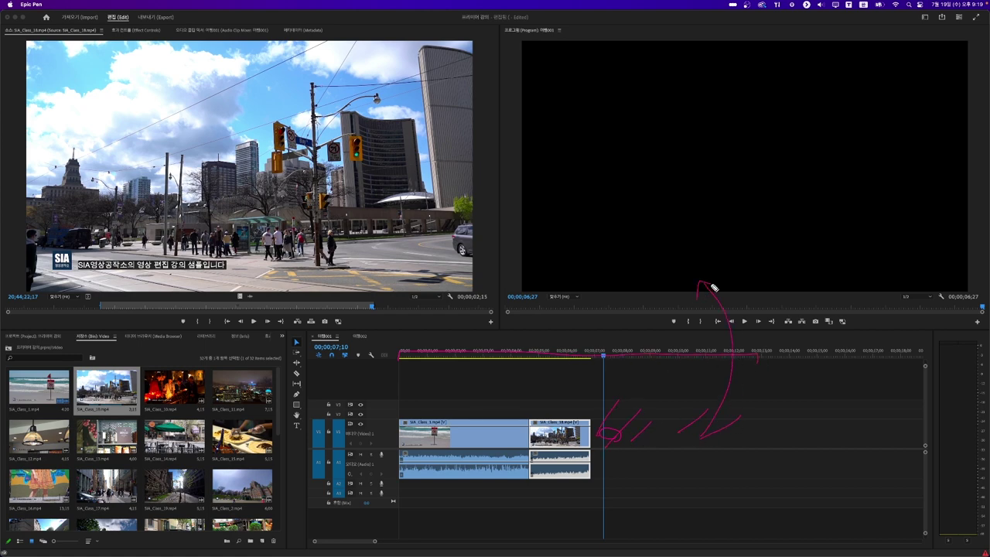
Set the timeline playhead to 00;00;07;20, past the last clip, and open SIA_Class_16.mp4 in the Source monitor
{"action": "left_click", "coordinate": [595, 354]}
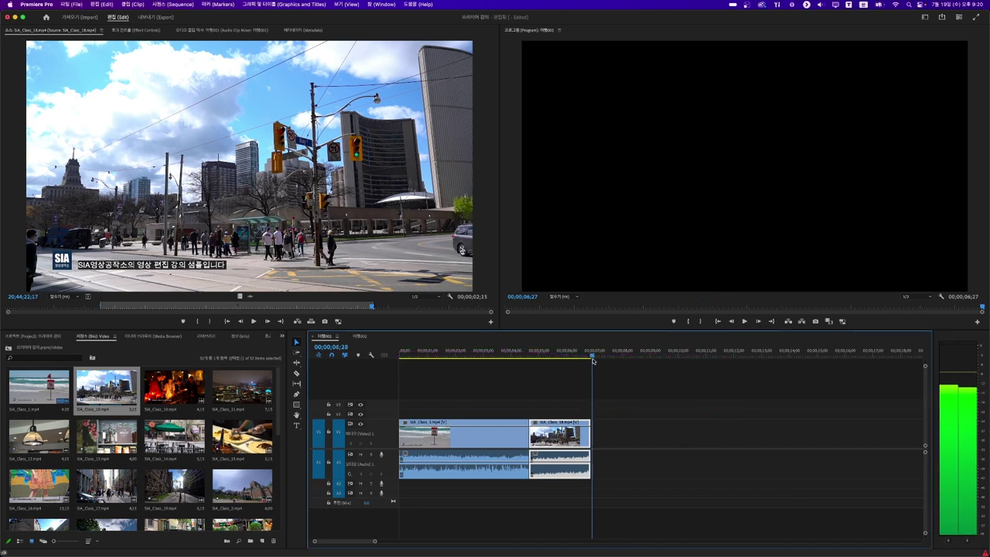
{"action": "left_click", "coordinate": [614, 357]}
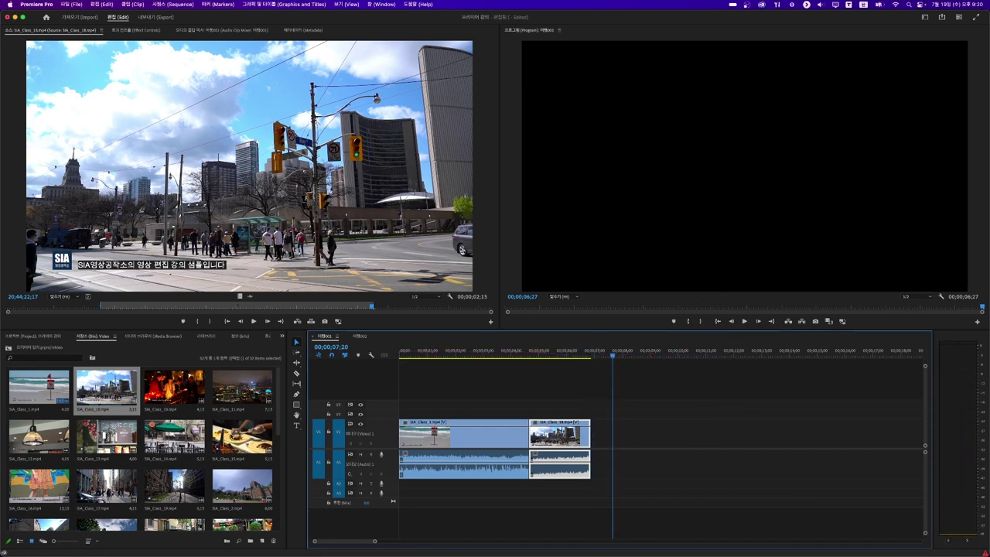
{"action": "double_click", "coordinate": [24, 489]}
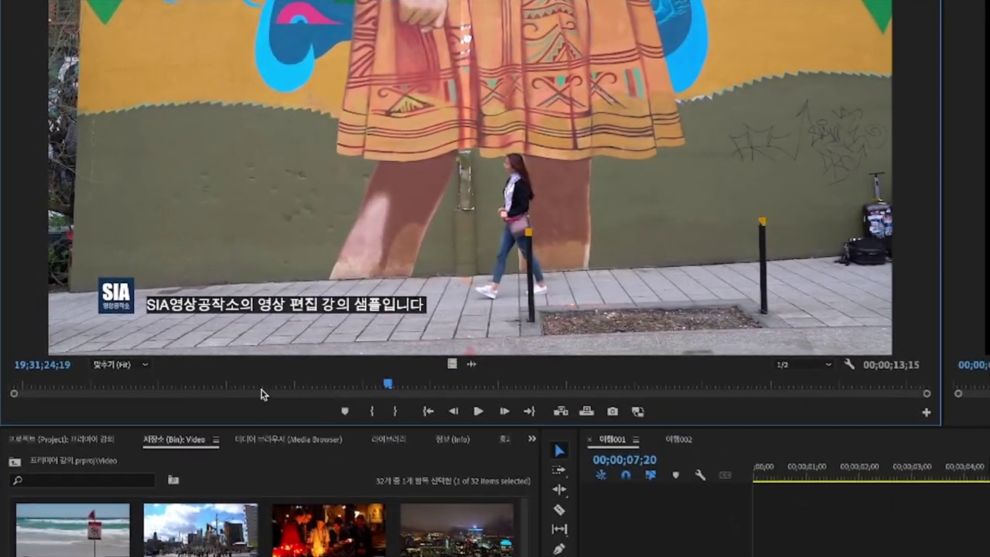
Mark an In point at 19;31;21;11 and an Out point at 19;31;29;23 on SIA_Class_16.mp4
{"action": "left_click_drag", "start_coordinate": [104, 384], "coordinate": [168, 396]}
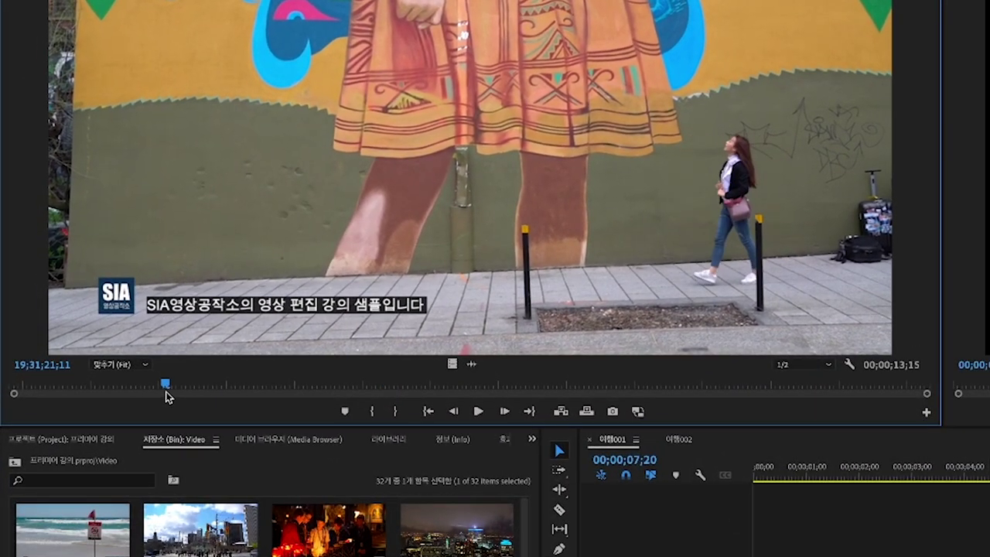
{"action": "left_click", "coordinate": [372, 411]}
{"action": "left_click", "coordinate": [246, 387]}
{"action": "left_click_drag", "start_coordinate": [246, 387], "coordinate": [740, 394]}
{"action": "left_click", "coordinate": [396, 411]}
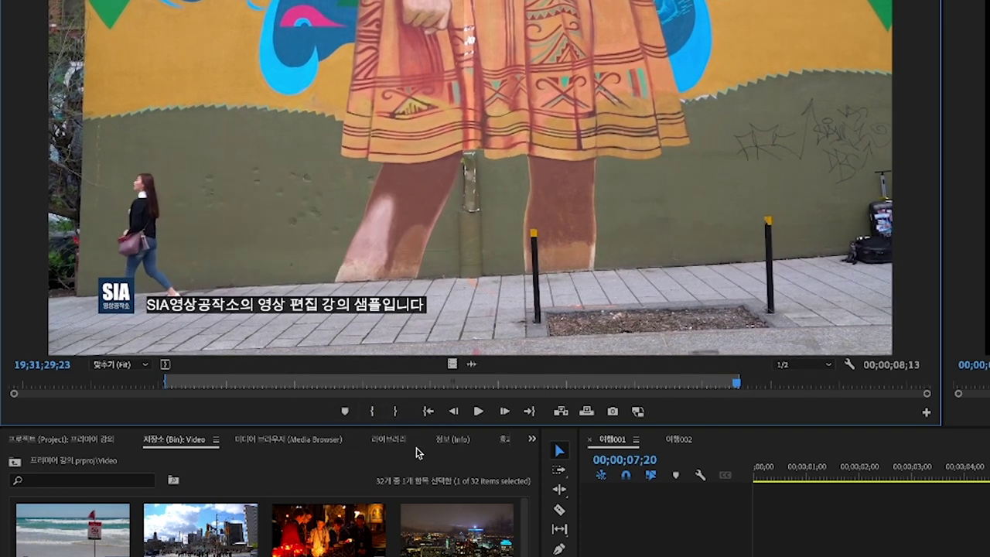
Try placing the marked SIA_Class_16.mp4 range at 00;00;07;20 with Overwrite twice, undoing each placement
{"action": "left_click", "coordinate": [588, 419]}
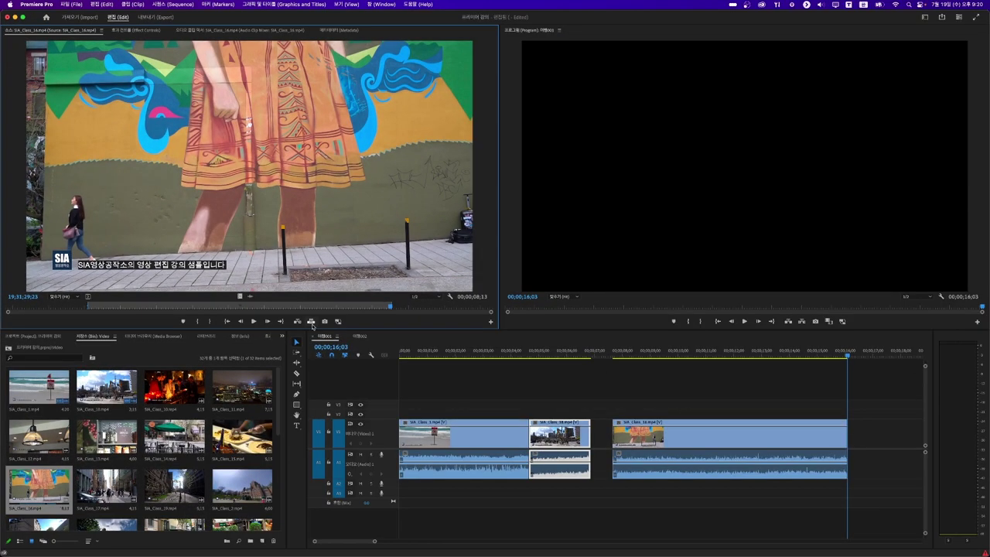
{"action": "key", "text": "super+z"}
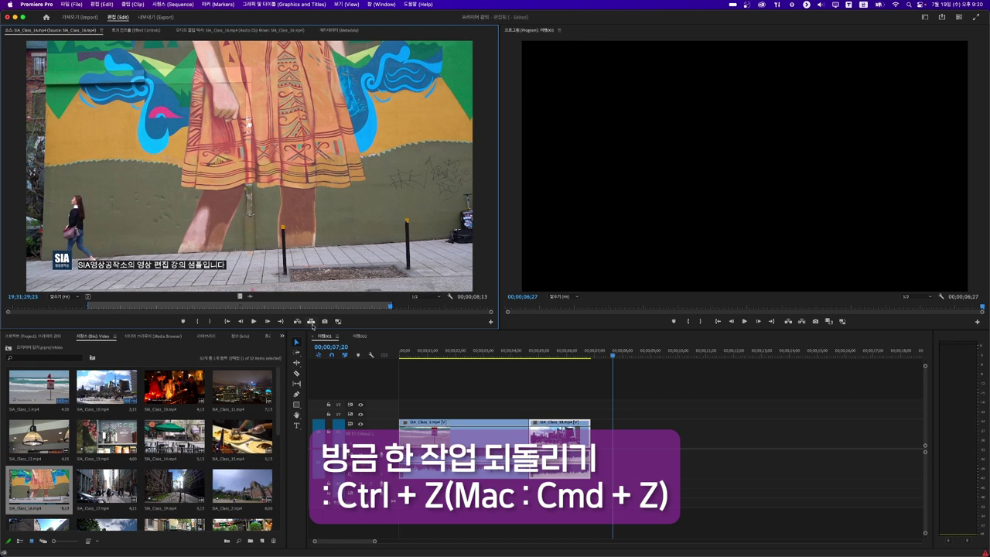
{"action": "left_click", "coordinate": [311, 322]}
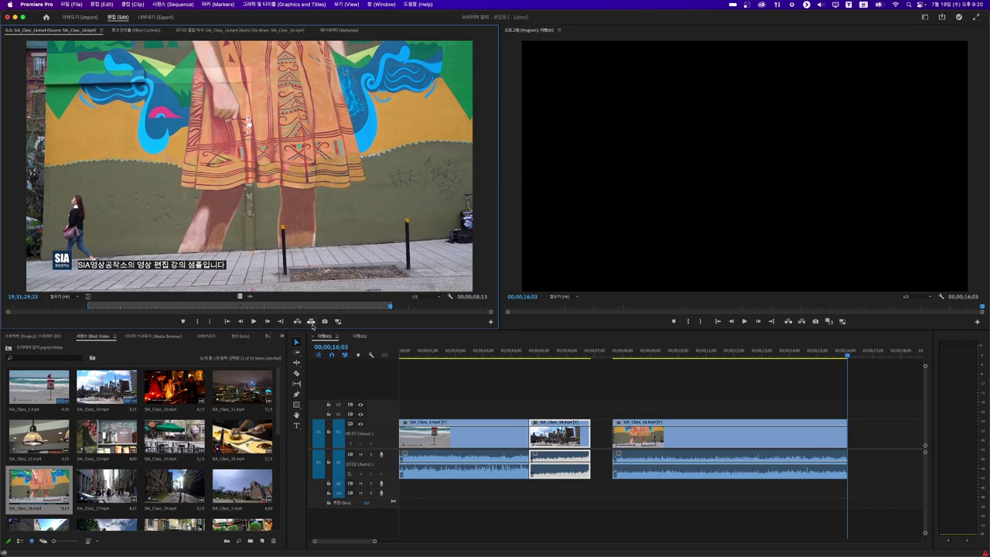
{"action": "key", "text": "super+z"}
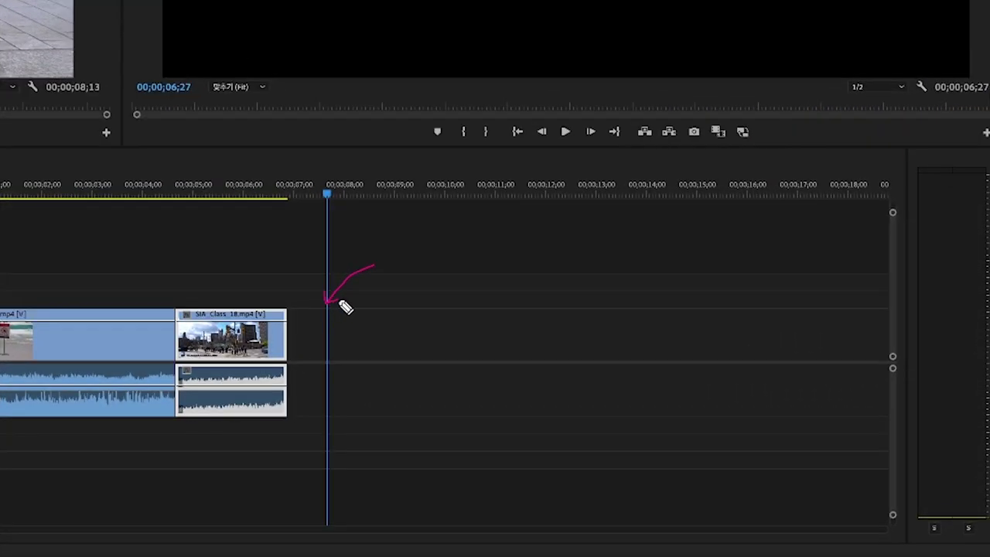
{"action": "mouse_move", "coordinate": [330, 313]}
{"action": "left_mouse_down"}
{"action": "mouse_move", "coordinate": [330, 363]}
{"action": "mouse_move", "coordinate": [349, 310]}
{"action": "mouse_move", "coordinate": [706, 313]}
{"action": "mouse_move", "coordinate": [718, 314]}
{"action": "mouse_move", "coordinate": [722, 359]}
{"action": "left_mouse_up"}
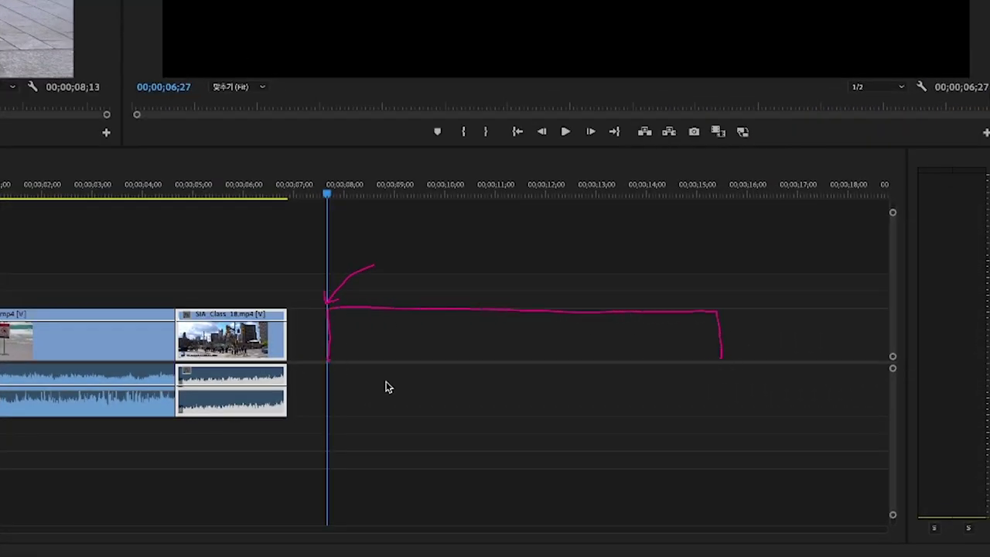
{"action": "left_click_drag", "start_coordinate": [323, 365], "coordinate": [729, 364]}
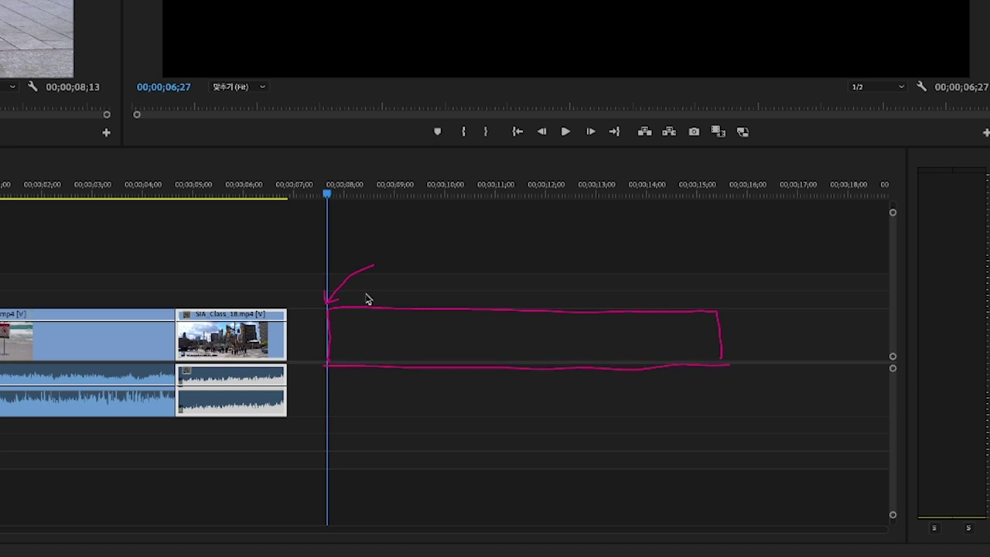
{"action": "mouse_move", "coordinate": [336, 276]}
{"action": "left_mouse_down"}
{"action": "mouse_move", "coordinate": [637, 284]}
{"action": "mouse_move", "coordinate": [648, 294]}
{"action": "left_mouse_up"}
{"action": "left_click_drag", "start_coordinate": [725, 200], "coordinate": [726, 425]}
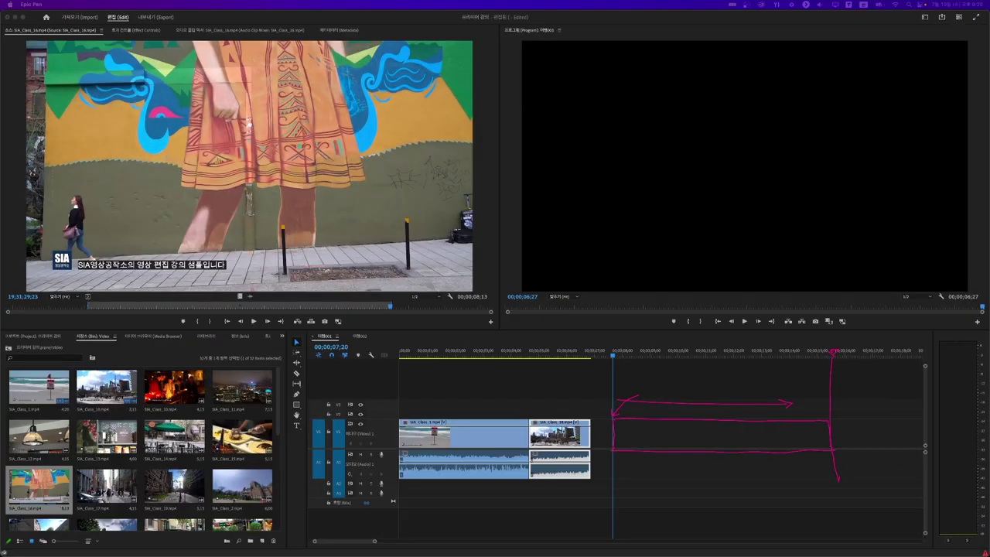
Overwrite the marked SIA_Class_16.mp4 range onto the timeline at 00;00;07;20 and delete the placed clip again
{"action": "left_click", "coordinate": [311, 322]}
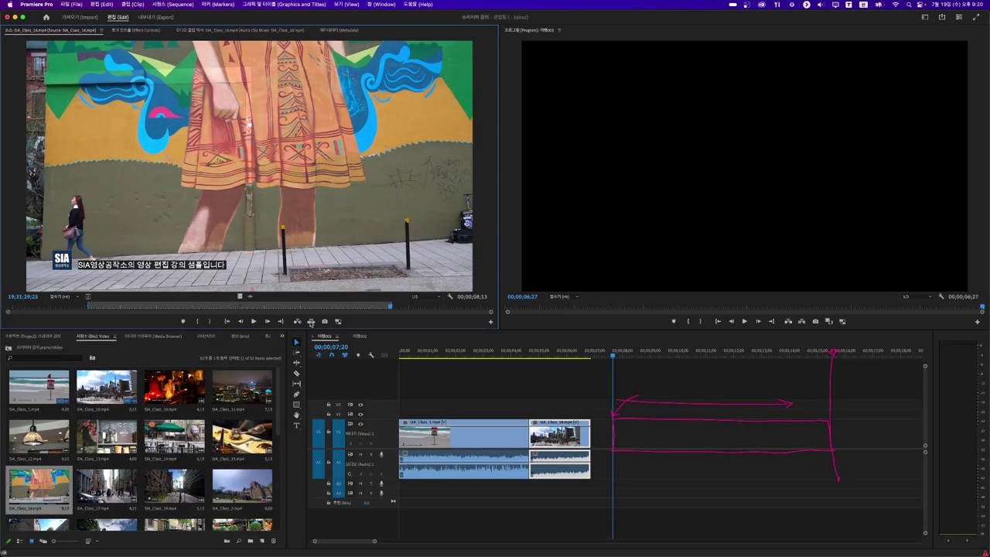
{"action": "left_click", "coordinate": [311, 321]}
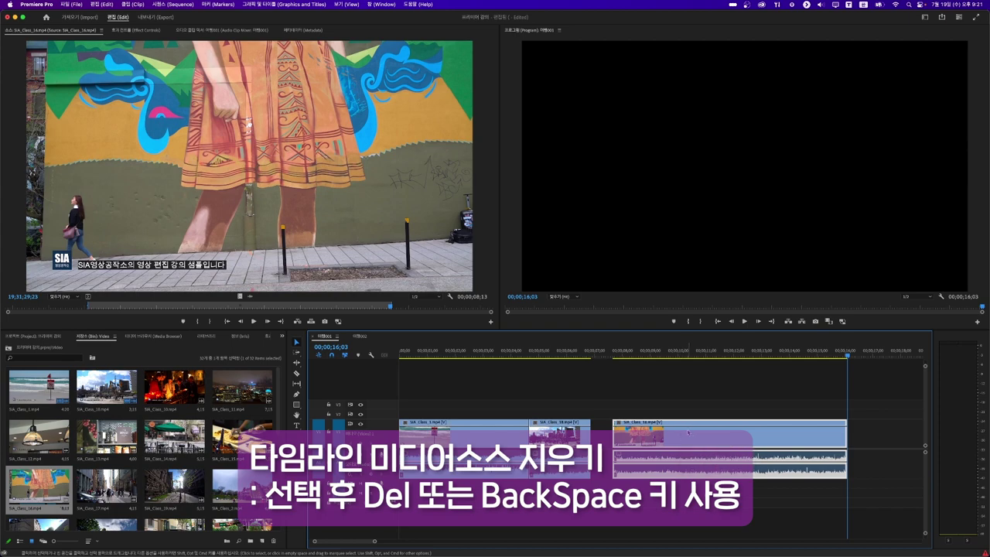
{"action": "left_click", "coordinate": [689, 353]}
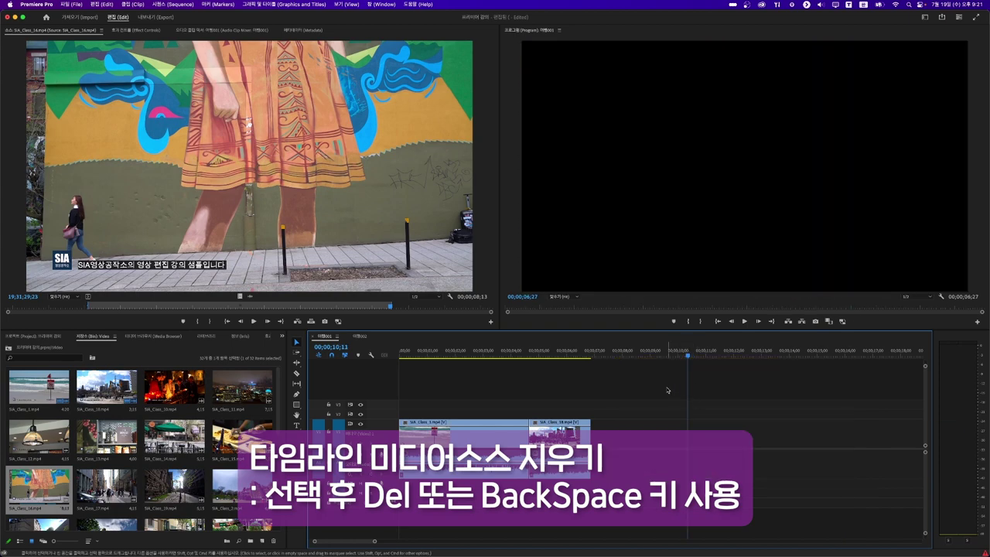
Try overwriting the marked SIA_Class_16.mp4 range across the existing clips at 00;00;03;02, and undo the overwrite
{"action": "left_click_drag", "start_coordinate": [567, 353], "coordinate": [487, 390]}
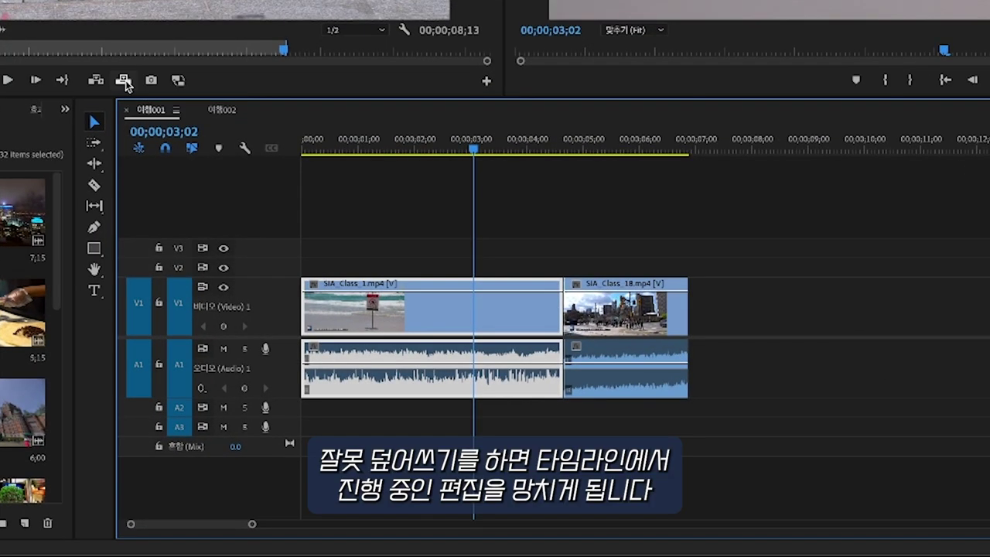
{"action": "left_click", "coordinate": [310, 320]}
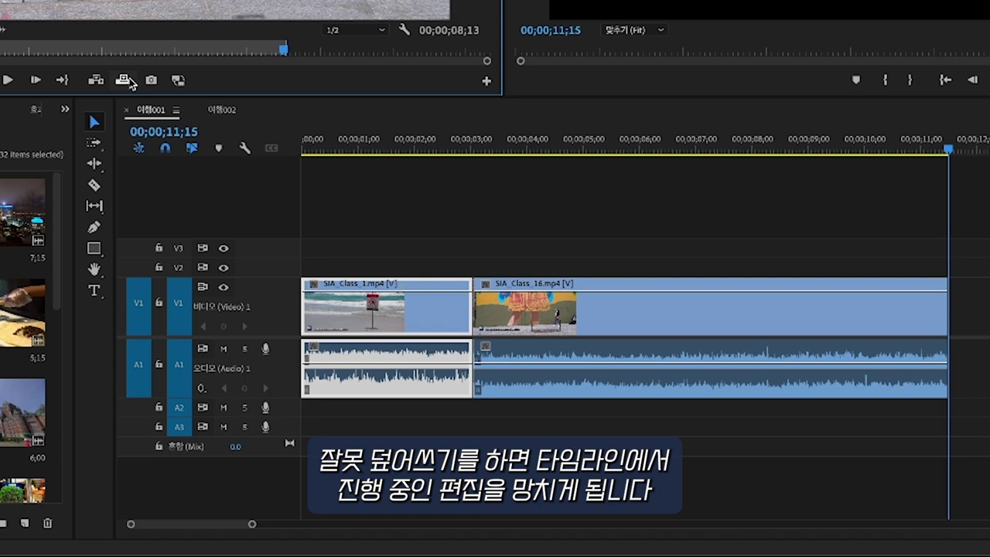
{"action": "key", "text": "ctrl+z"}
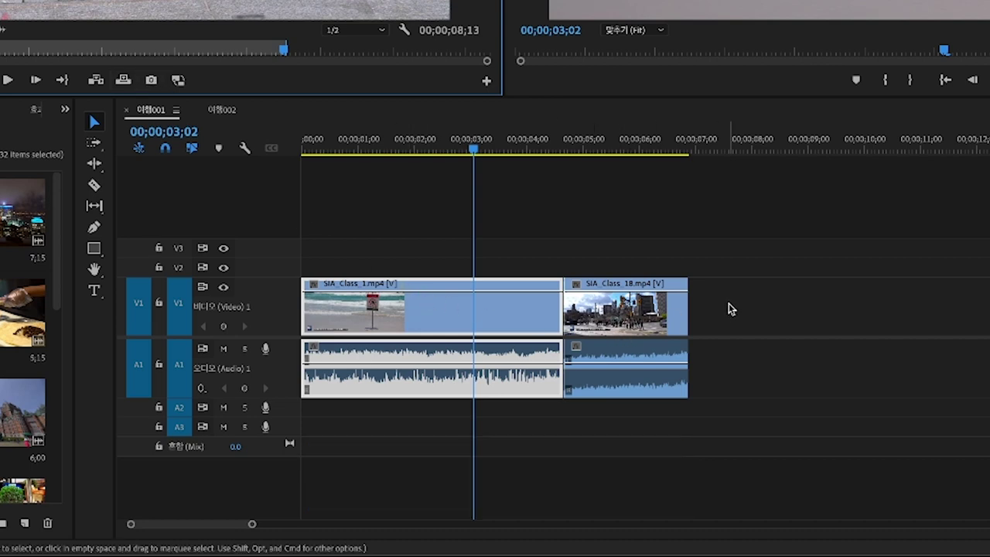
Overwrite the marked SIA_Class_16.mp4 range onto the timeline at the end of the SIA_Class_18.mp4 clip, at 00;00;06;27
{"action": "left_click", "coordinate": [698, 148]}
{"action": "left_click_drag", "start_coordinate": [699, 148], "coordinate": [738, 171]}
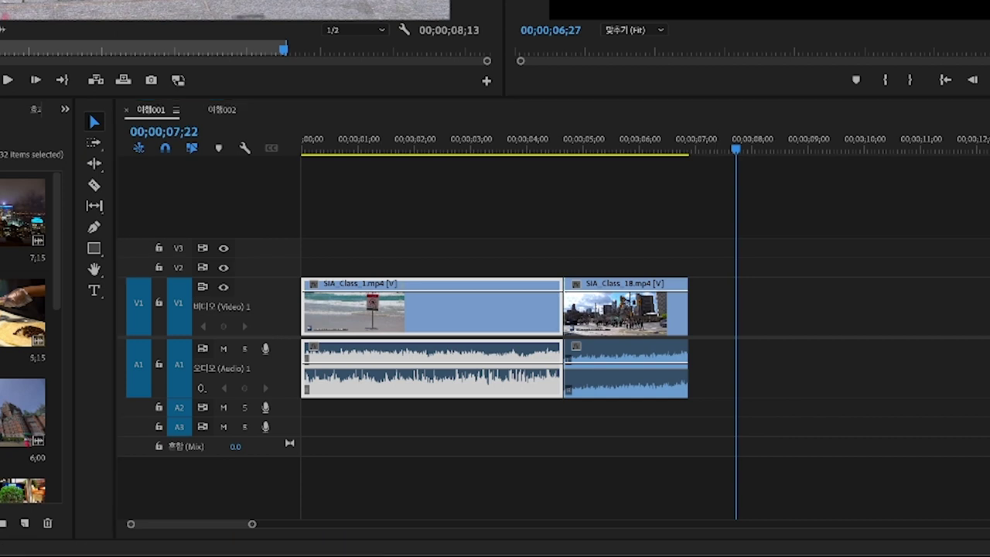
{"action": "left_click", "coordinate": [696, 307]}
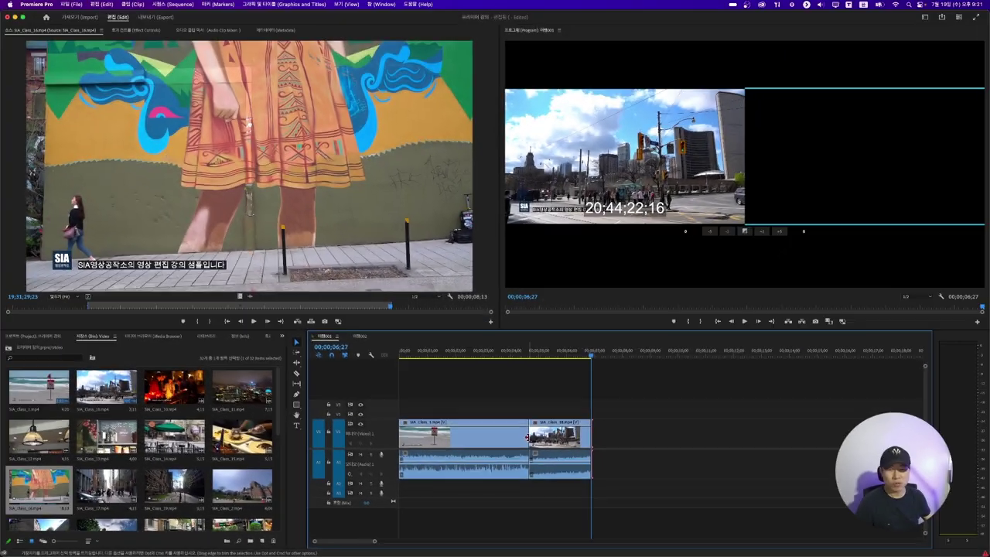
{"action": "left_click", "coordinate": [563, 313]}
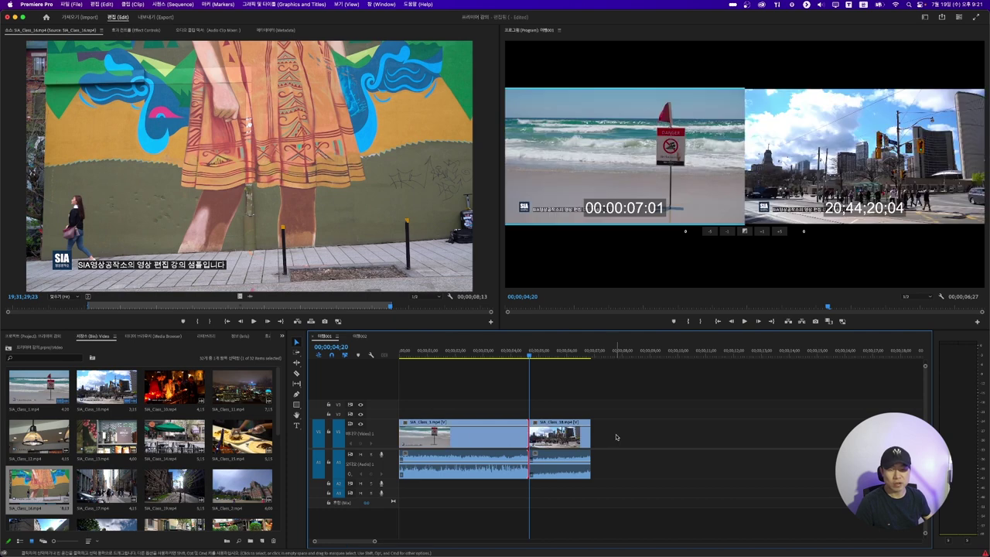
{"action": "left_click", "coordinate": [598, 440]}
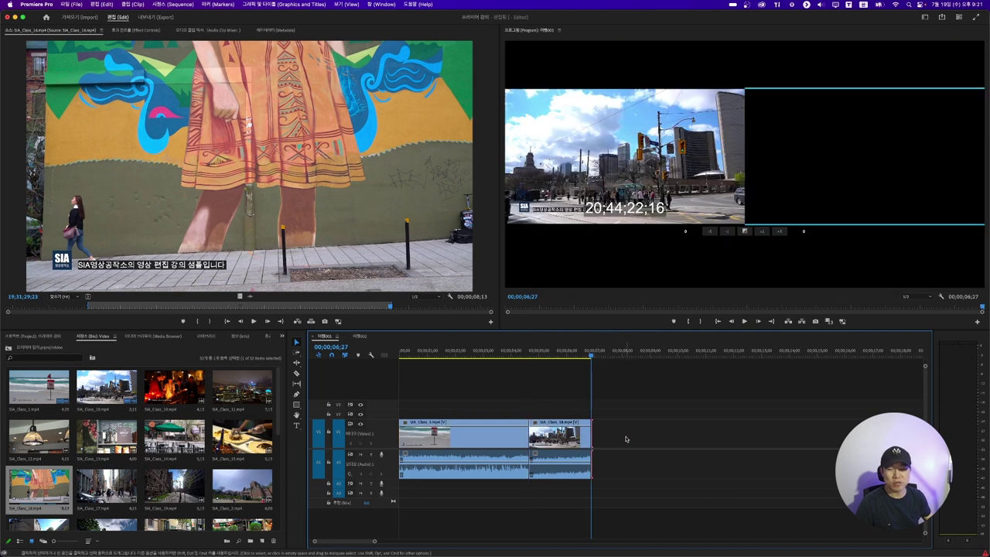
{"action": "left_click", "coordinate": [310, 322]}
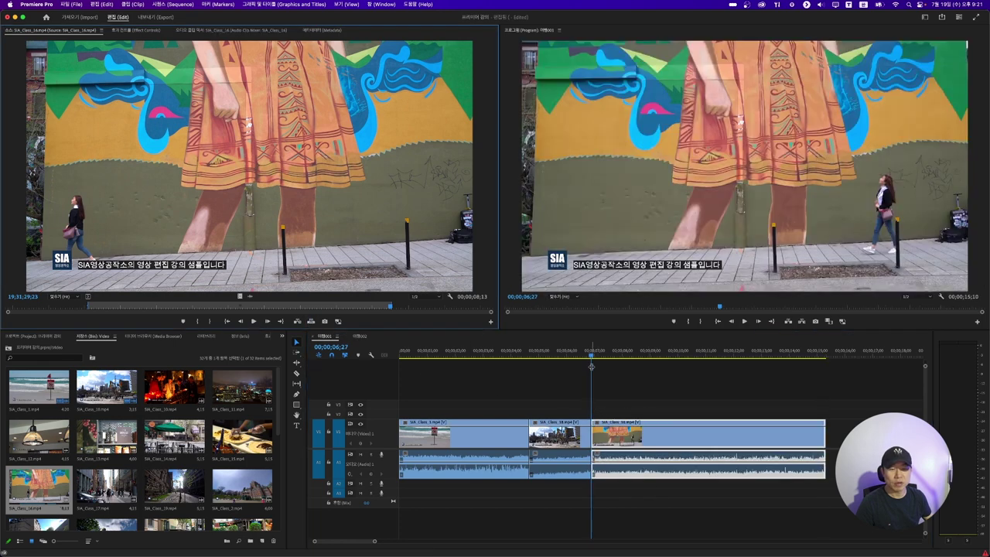
Mark SIA_Class_17.mp4 from 20;22;34;04 to 20;22;36;27 and overwrite that range onto the timeline at 00;00;15;10
{"action": "left_click", "coordinate": [829, 444]}
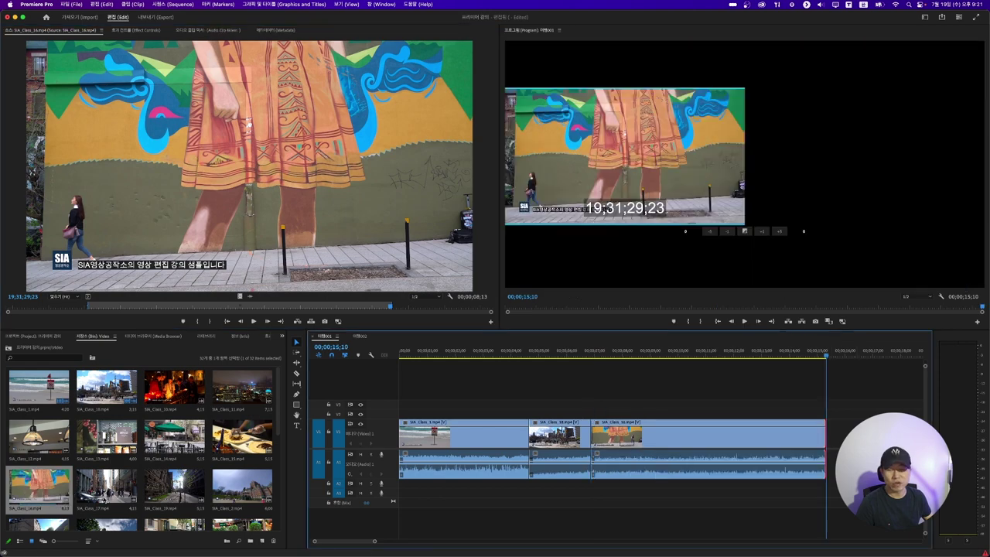
{"action": "double_click", "coordinate": [105, 499]}
{"action": "left_click_drag", "start_coordinate": [98, 308], "coordinate": [113, 308]}
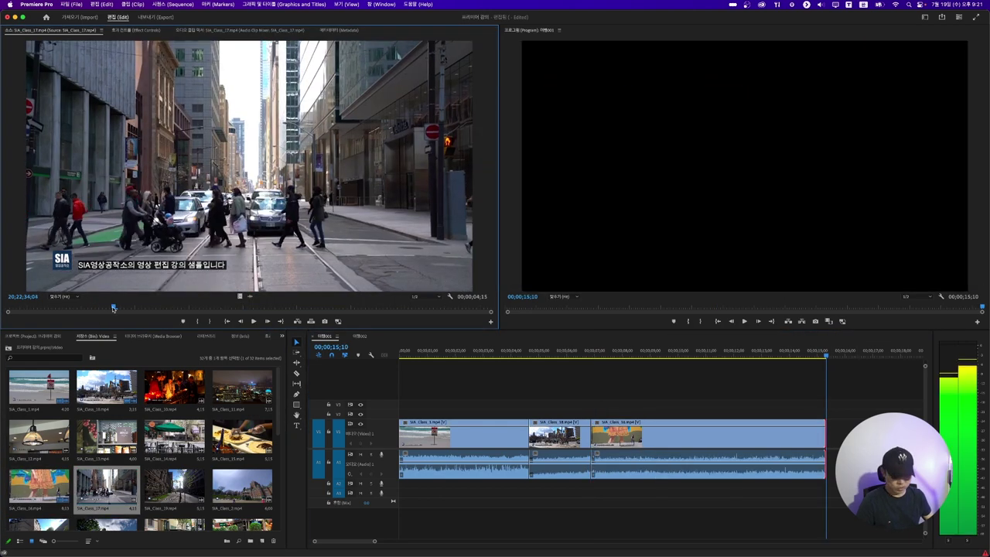
{"action": "left_click", "coordinate": [199, 322]}
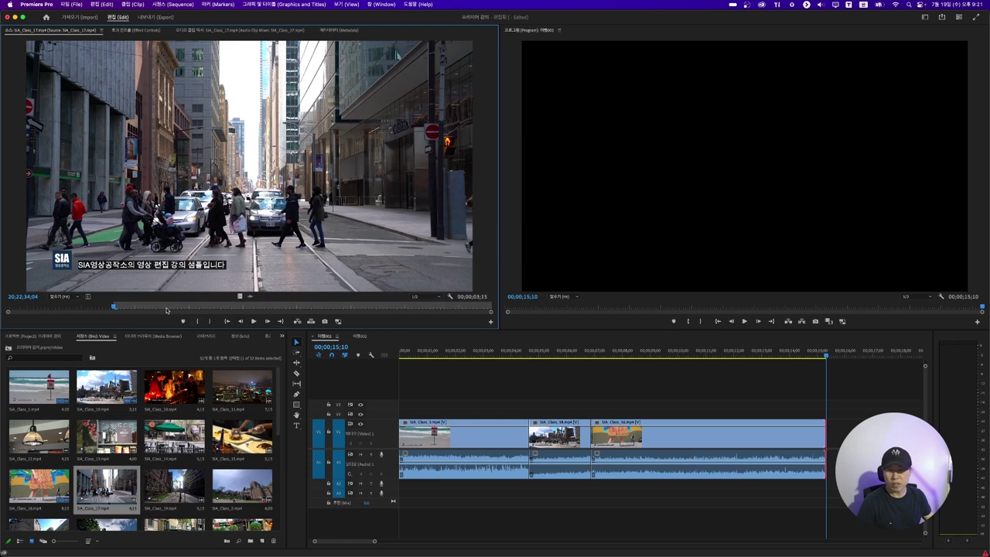
{"action": "key", "text": "space"}
{"action": "left_click", "coordinate": [211, 322]}
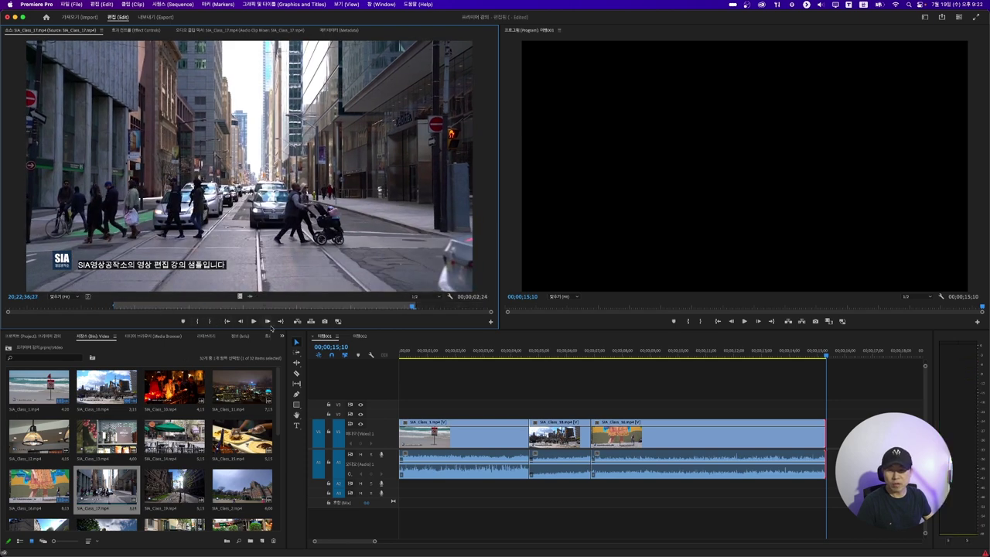
{"action": "left_click", "coordinate": [310, 321]}
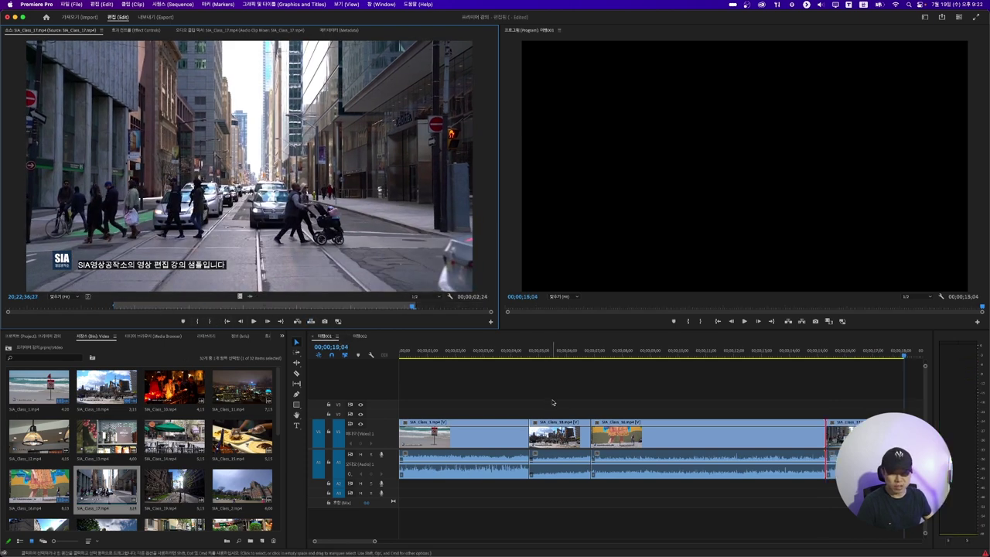
{"action": "left_click", "coordinate": [553, 402]}
{"action": "key", "text": "minus"}
{"action": "key", "text": "minus"}
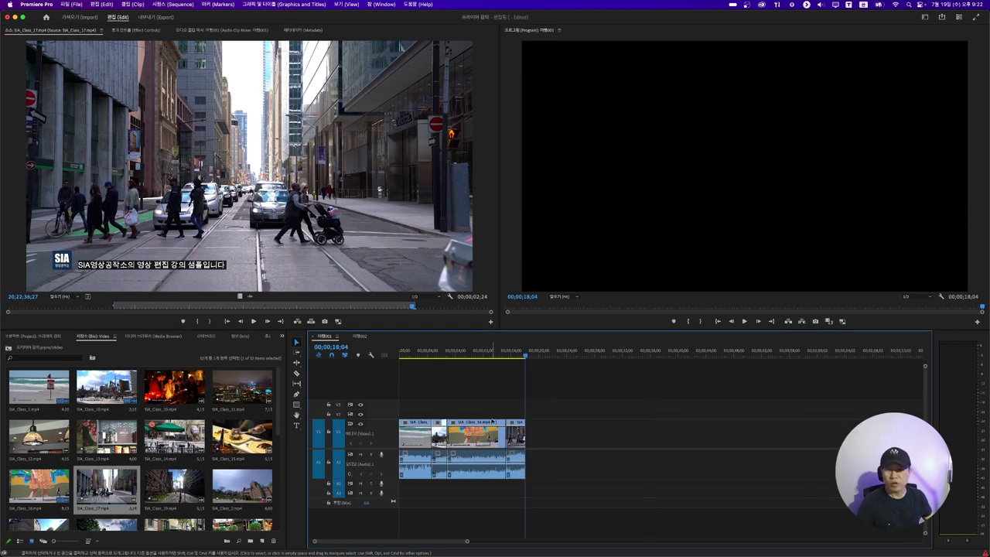
Mark an In point at 18;22;43;26 on SIA_Class_14.mp4 and an Out point that gives a 3;04 range
{"action": "double_click", "coordinate": [171, 442]}
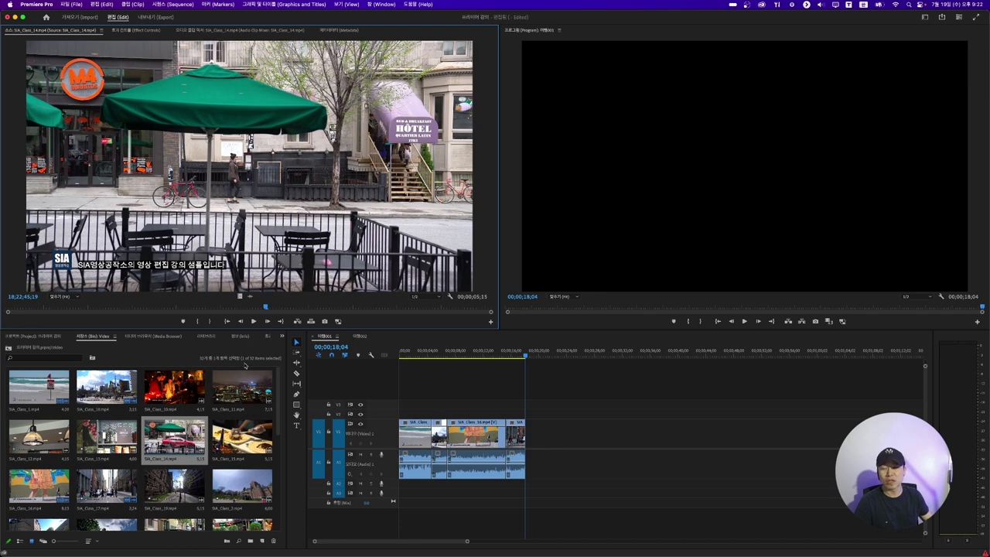
{"action": "left_click", "coordinate": [120, 308]}
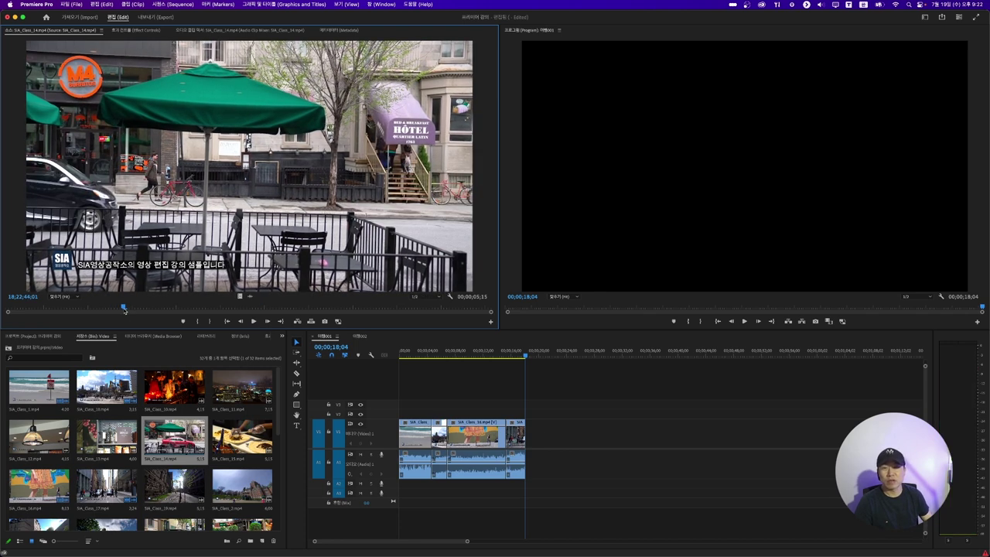
{"action": "left_click_drag", "start_coordinate": [123, 309], "coordinate": [110, 309]}
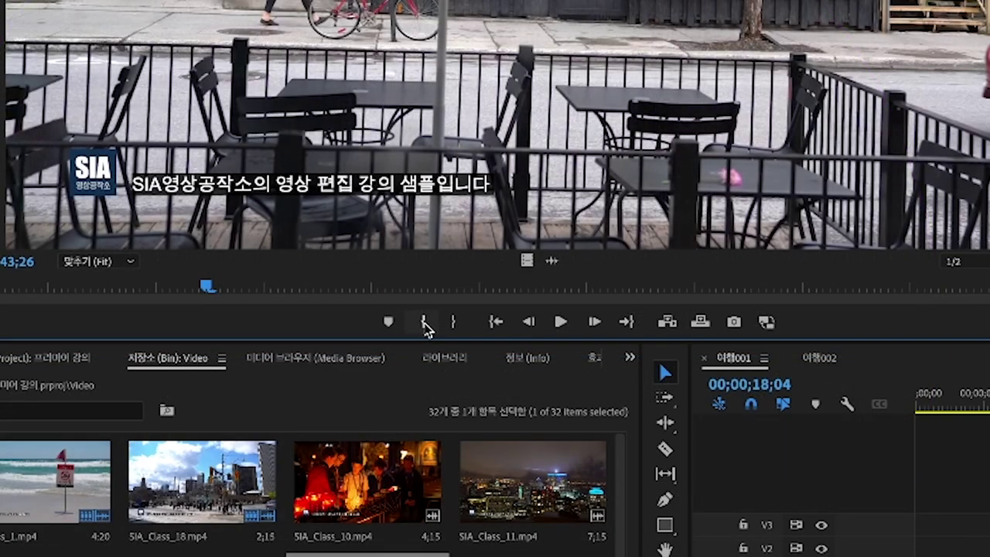
{"action": "left_click", "coordinate": [424, 323]}
{"action": "mouse_move", "coordinate": [207, 287]}
{"action": "left_mouse_down"}
{"action": "mouse_move", "coordinate": [868, 294]}
{"action": "mouse_move", "coordinate": [866, 303]}
{"action": "left_mouse_up"}
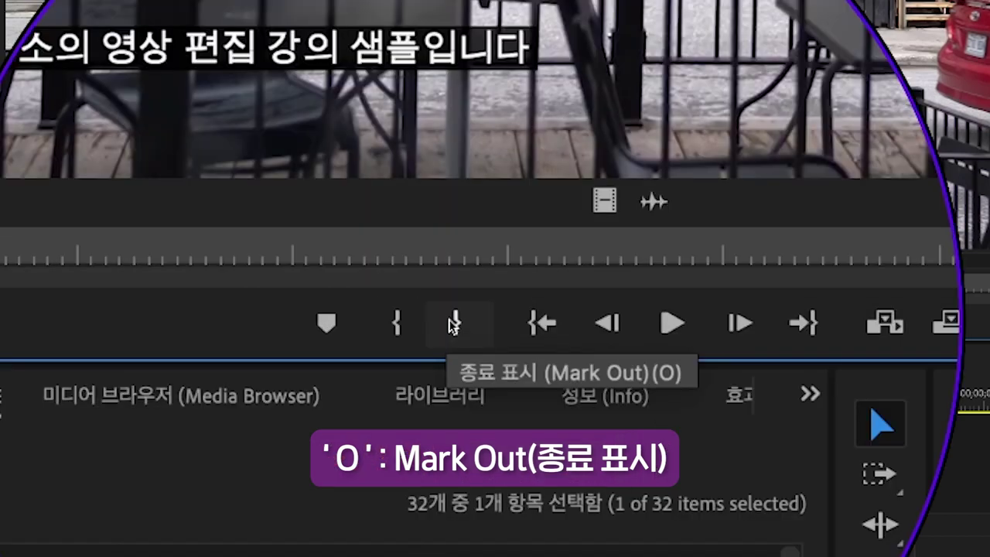
{"action": "left_click", "coordinate": [455, 323]}
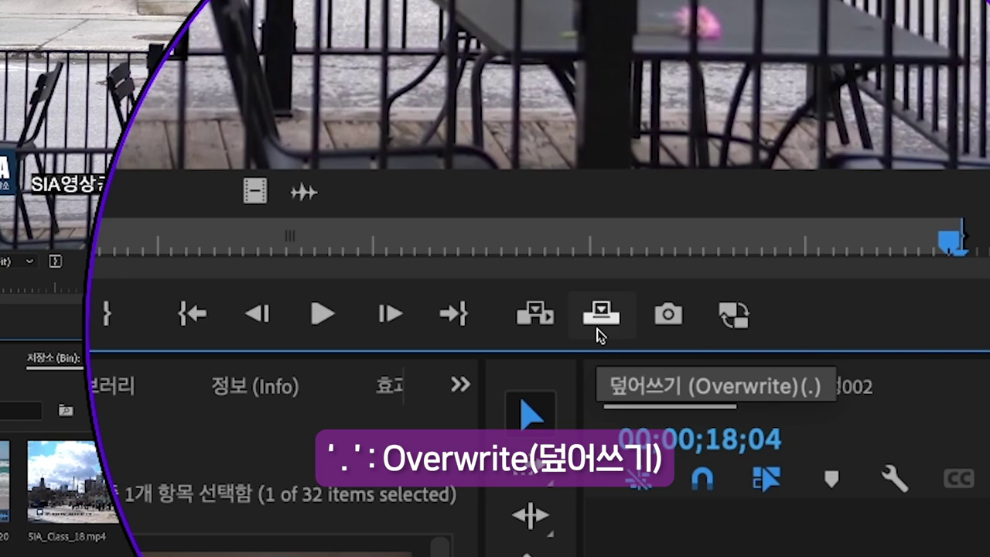
Overwrite the marked SIA_Class_14.mp4 range onto the timeline at 00;00;18;04 and undo the extra repeated placement
{"action": "left_click", "coordinate": [599, 327]}
{"action": "left_click", "coordinate": [598, 326]}
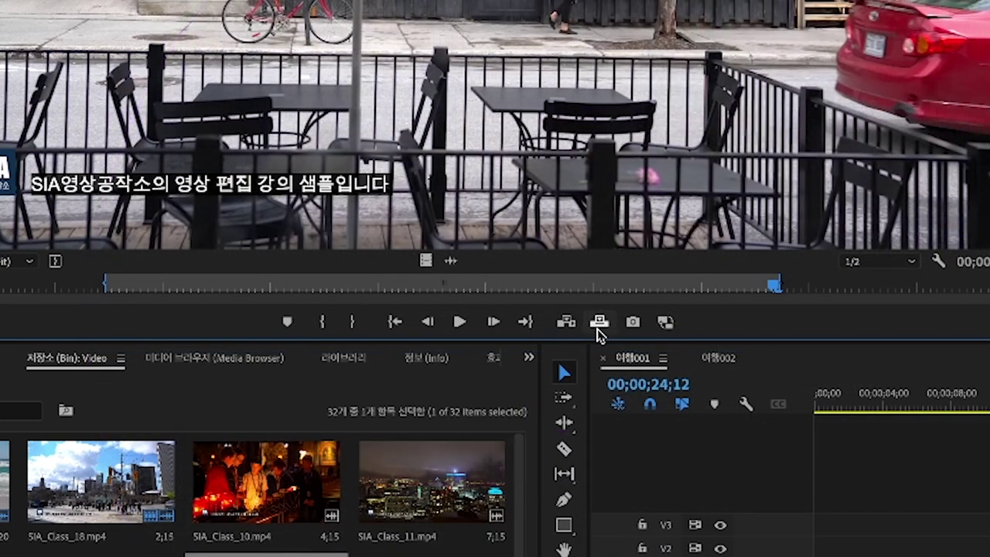
{"action": "key", "text": "shift+3"}
{"action": "key", "text": "super+z"}
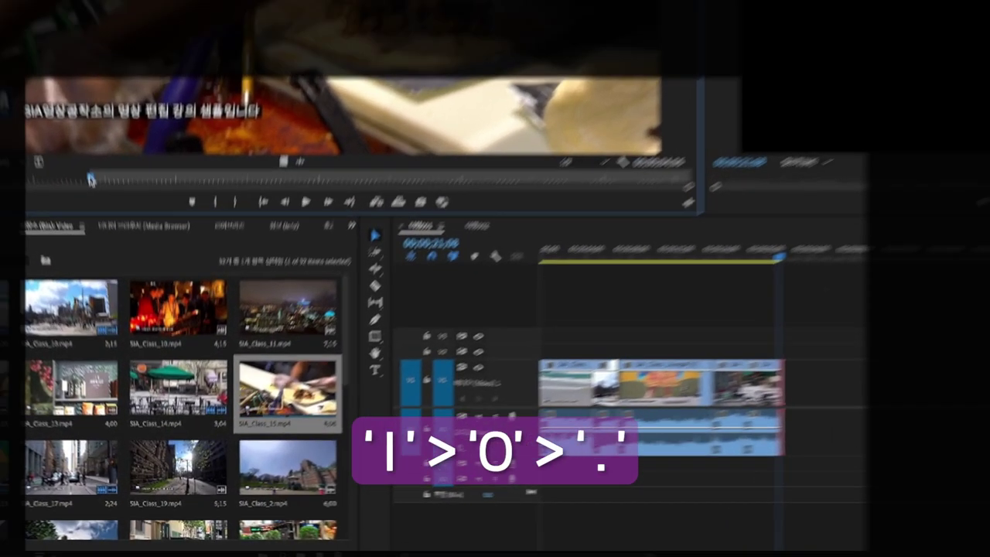
Trim SIA_Class_15.mp4 to a 2;27 range and SIA_Class_21.mp4 to 3;12, overwriting them onto the timeline at 00;00;21;08 and 00;00;24;05
{"action": "left_click_drag", "start_coordinate": [91, 180], "coordinate": [497, 182]}
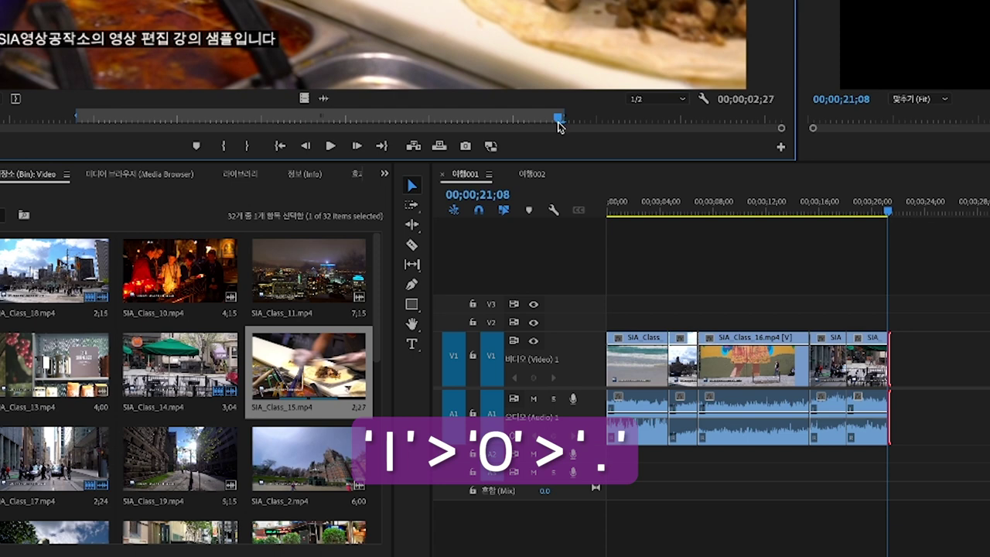
{"action": "key", "text": "period"}
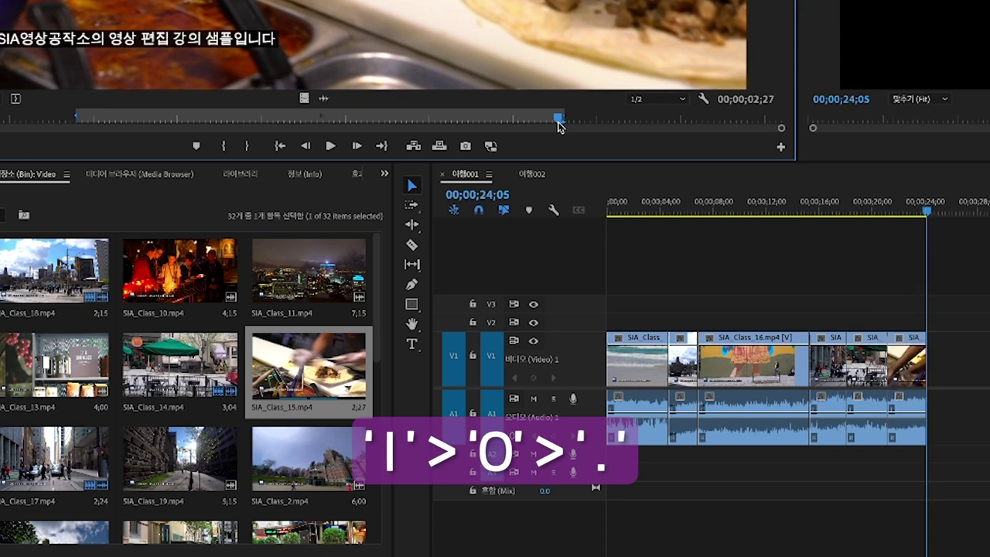
{"action": "scroll", "coordinate": [87, 454], "scroll_direction": "down", "scroll_amount": 2}
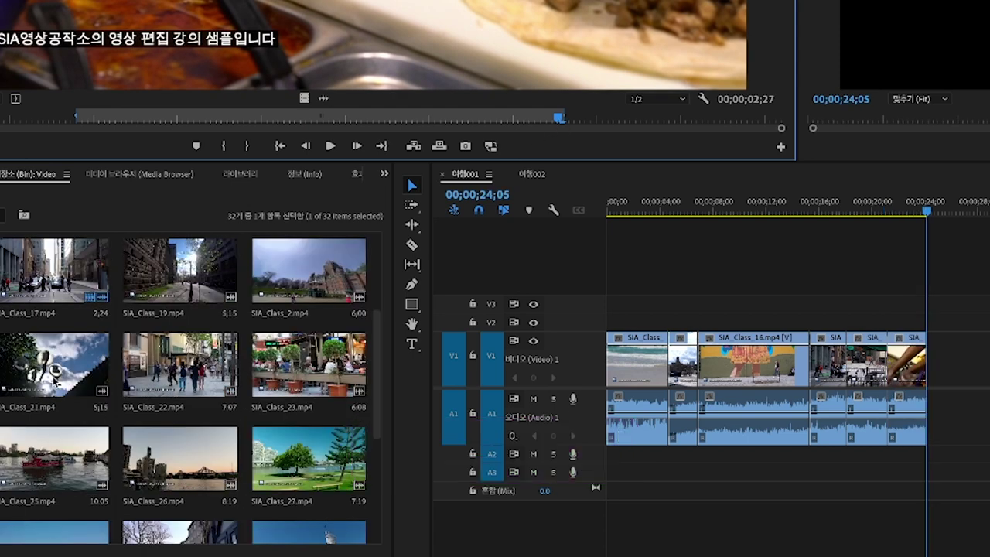
{"action": "double_click", "coordinate": [54, 373]}
{"action": "left_click_drag", "start_coordinate": [38, 122], "coordinate": [603, 122]}
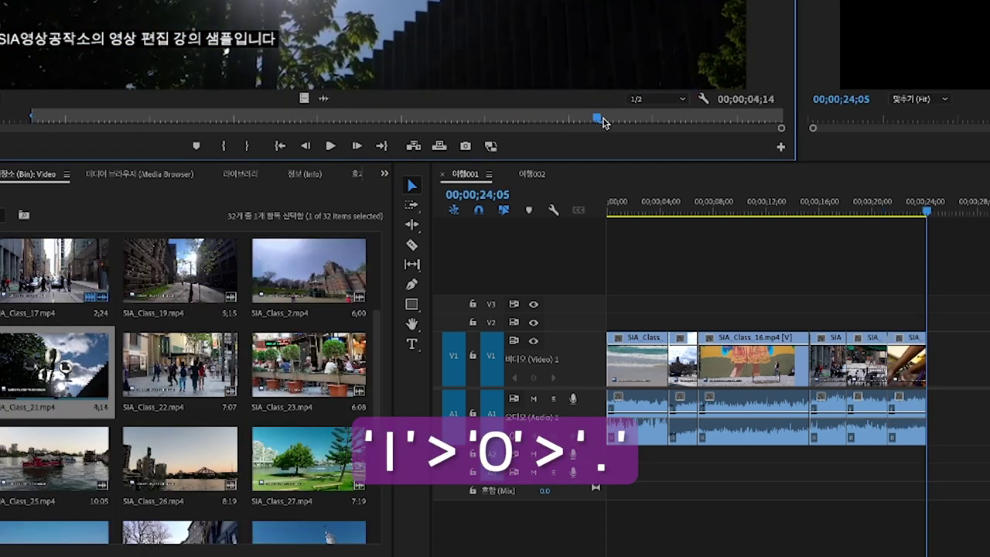
{"action": "key", "text": "o"}
{"action": "key", "text": "period"}
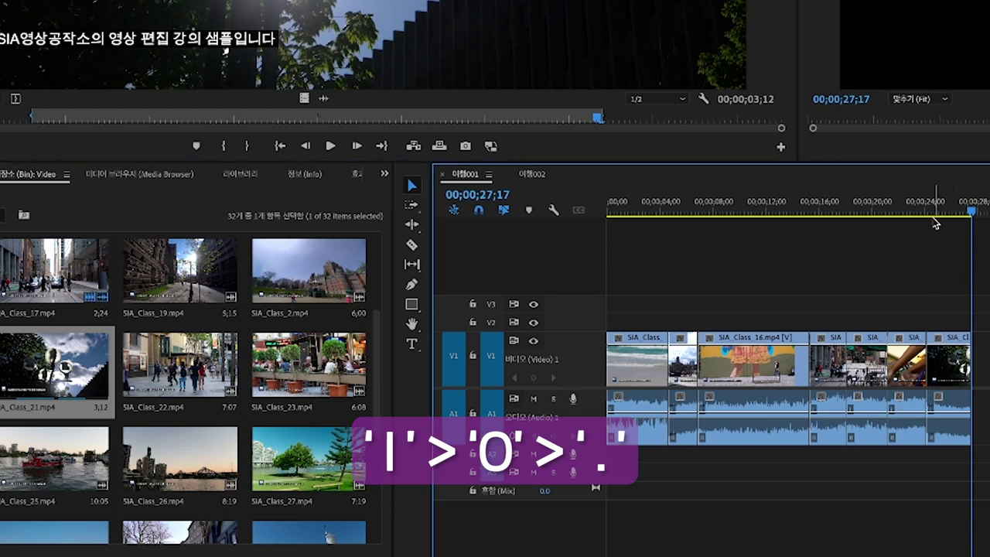
Scrub and play through the assembled 여행001 sequence to review the order of its clips
{"action": "left_click_drag", "start_coordinate": [747, 217], "coordinate": [944, 243]}
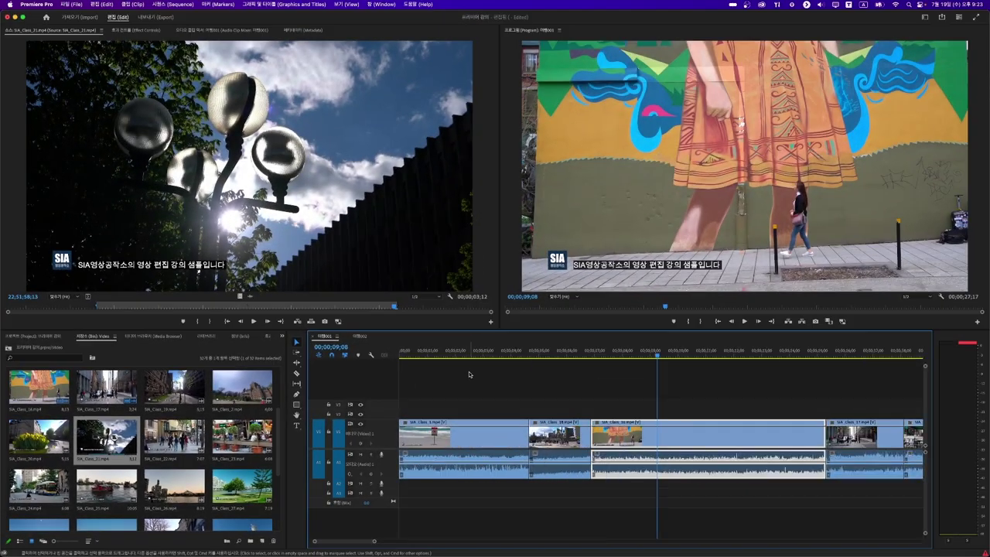
{"action": "left_click_drag", "start_coordinate": [573, 357], "coordinate": [605, 362]}
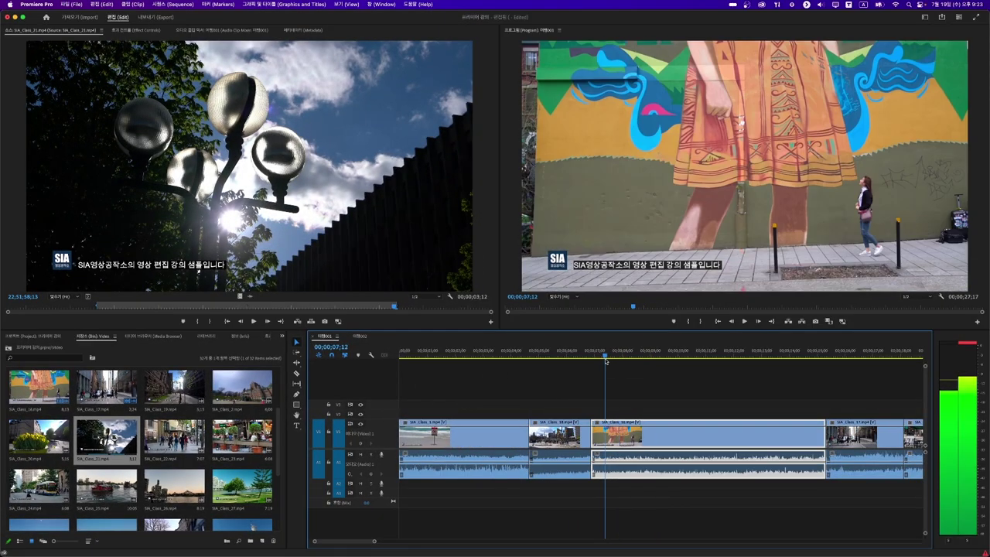
{"action": "key", "text": "minus"}
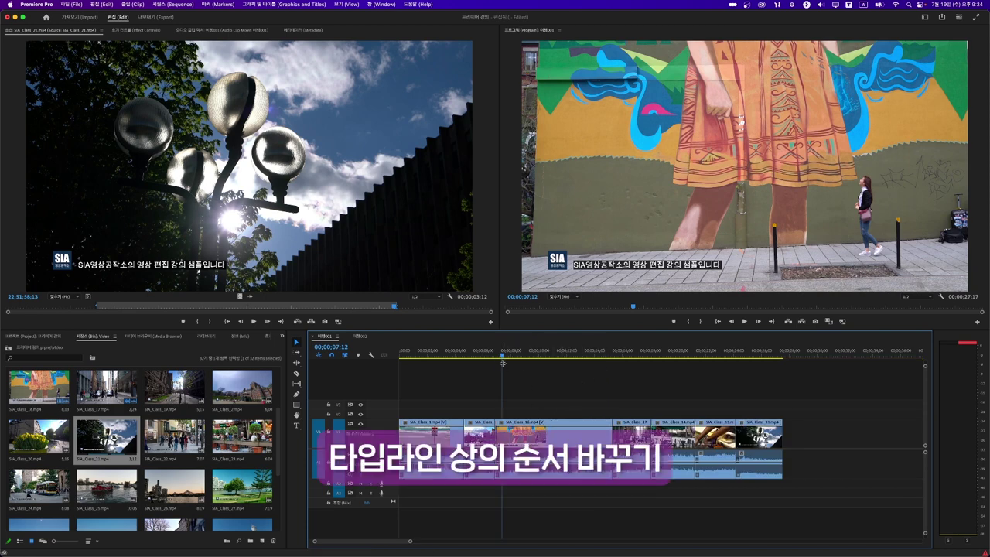
{"action": "left_click", "coordinate": [447, 359]}
{"action": "key", "text": "space"}
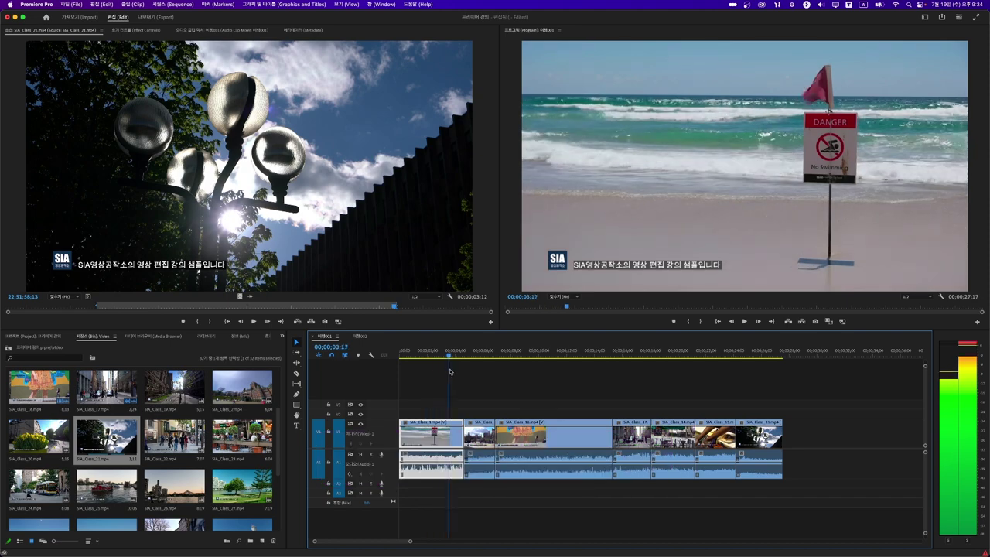
{"action": "left_click", "coordinate": [525, 354]}
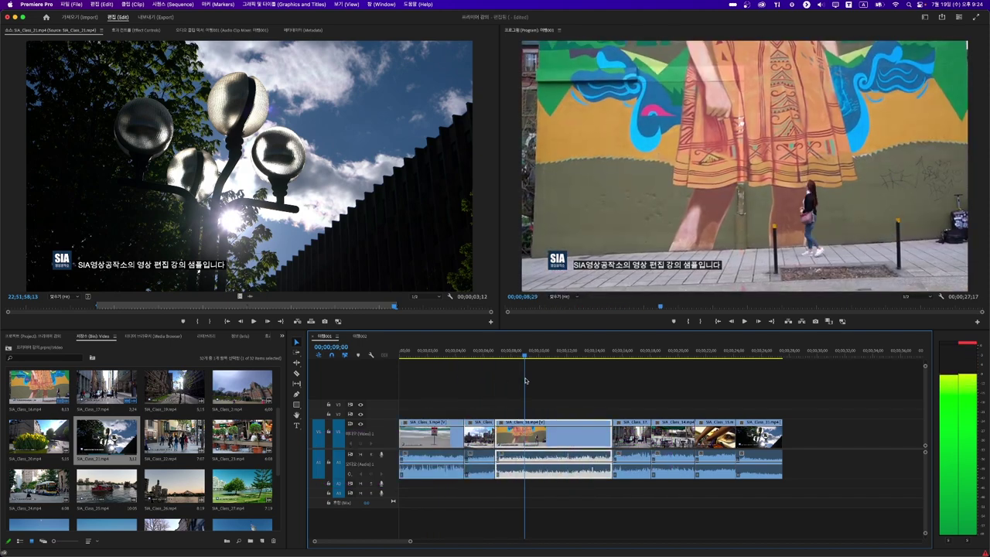
{"action": "key", "text": "space"}
Move the SIA_Class_18.mp4 clip from second place to the empty area after the last clip, at about 00;00;29;00
{"action": "left_click", "coordinate": [479, 446]}
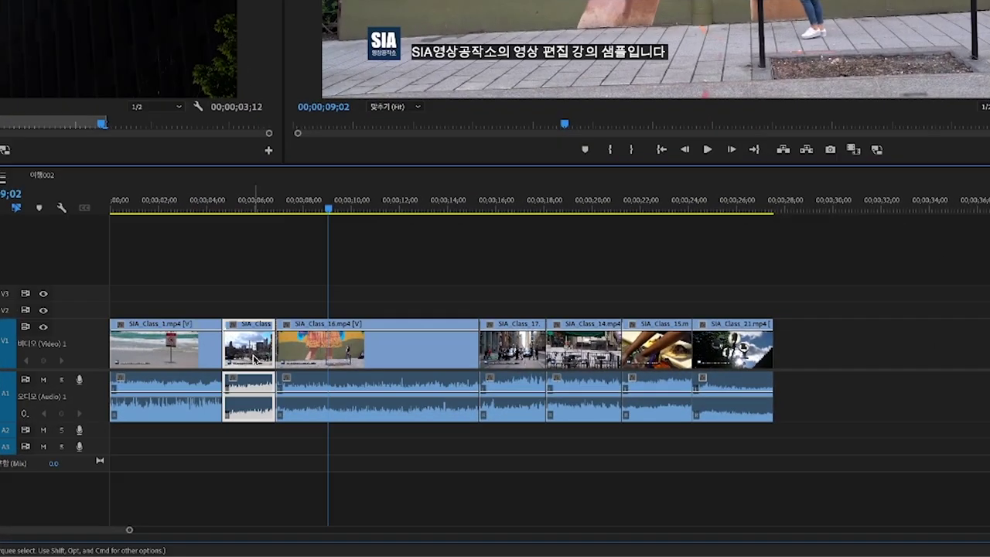
{"action": "left_click", "coordinate": [849, 331]}
{"action": "left_click_drag", "start_coordinate": [259, 357], "coordinate": [839, 400]}
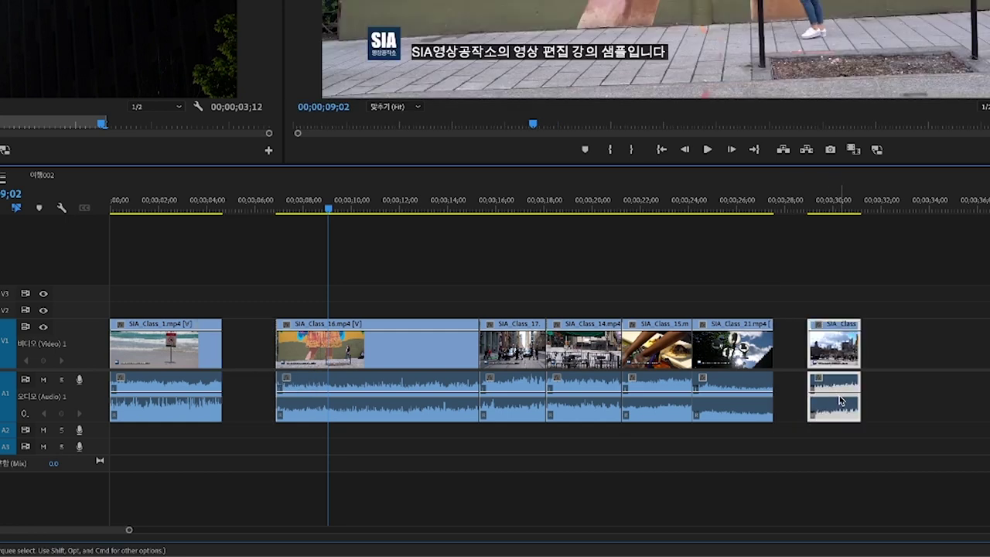
Close the gap after SIA_Class_1.mp4 by shifting the five following clips earlier together, and attach SIA_Class_18.mp4 to the end of SIA_Class_21.mp4
{"action": "left_click", "coordinate": [304, 294]}
{"action": "left_click_drag", "start_coordinate": [384, 293], "coordinate": [773, 344]}
{"action": "left_click_drag", "start_coordinate": [425, 347], "coordinate": [387, 348]}
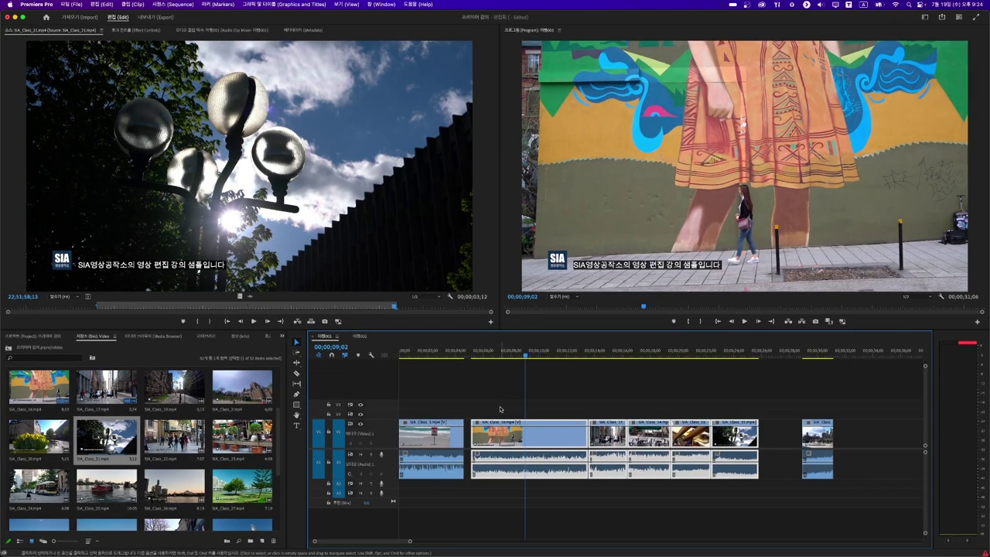
{"action": "left_click_drag", "start_coordinate": [507, 444], "coordinate": [504, 442]}
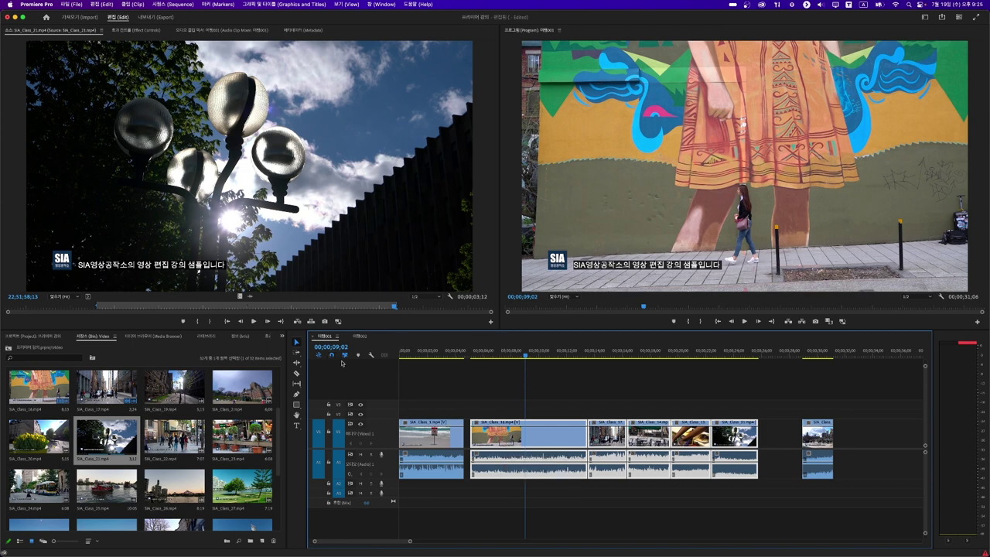
{"action": "left_click_drag", "start_coordinate": [532, 433], "coordinate": [526, 415]}
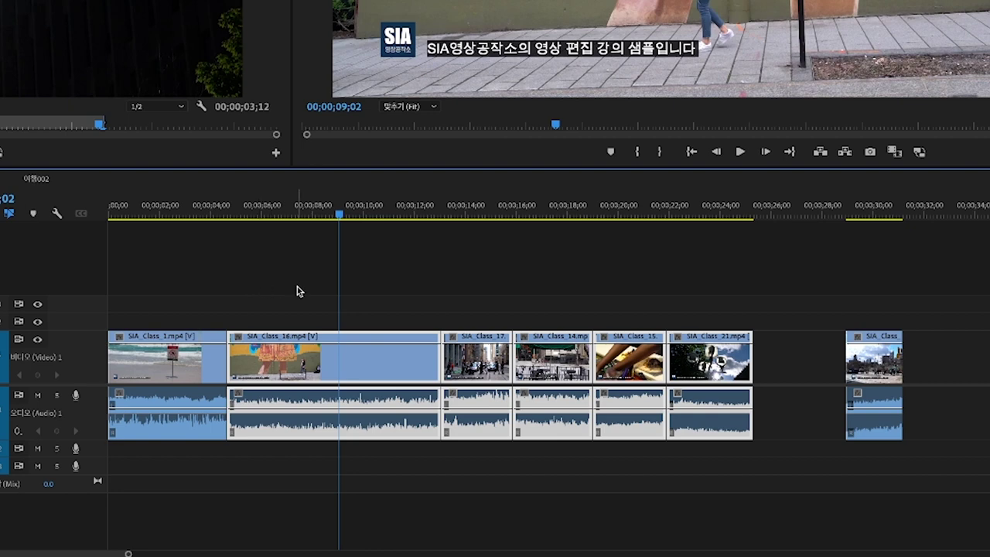
{"action": "left_click", "coordinate": [830, 348]}
{"action": "left_click_drag", "start_coordinate": [880, 374], "coordinate": [782, 372]}
Move SIA_Class_17.mp4 behind SIA_Class_18.mp4 as the last clip and shift the clips after SIA_Class_16.mp4 earlier to close the gap
{"action": "left_click_drag", "start_coordinate": [464, 373], "coordinate": [894, 379]}
{"action": "left_click_drag", "start_coordinate": [845, 318], "coordinate": [469, 378]}
{"action": "left_click_drag", "start_coordinate": [904, 370], "coordinate": [781, 380]}
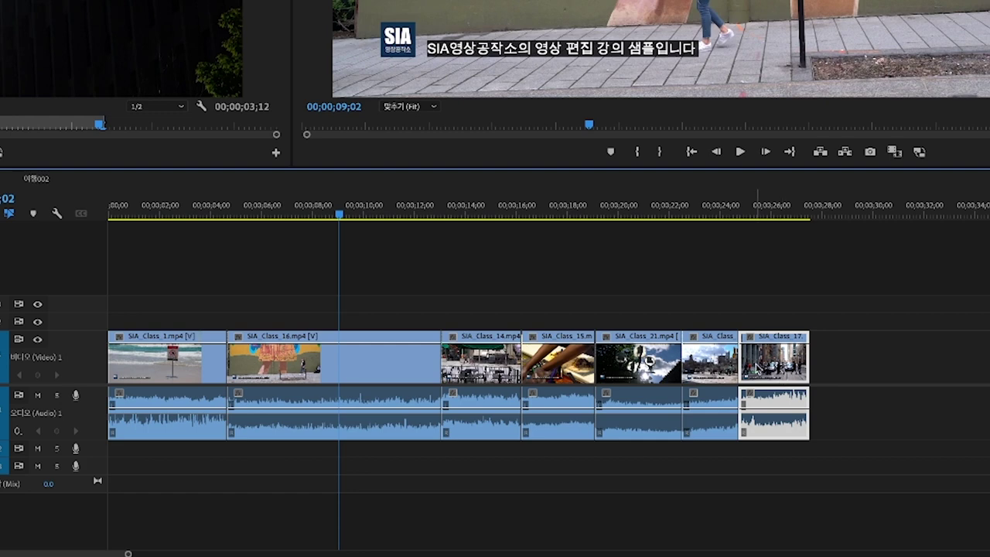
Move the SIA_Class_14.mp4 clip past the last clip to about 00;00;31;00 and set the playhead to 00;00;10;17
{"action": "left_click_drag", "start_coordinate": [481, 340], "coordinate": [933, 356]}
{"action": "left_click_drag", "start_coordinate": [492, 292], "coordinate": [989, 378]}
{"action": "left_click", "coordinate": [462, 215]}
{"action": "left_click_drag", "start_coordinate": [400, 214], "coordinate": [321, 291]}
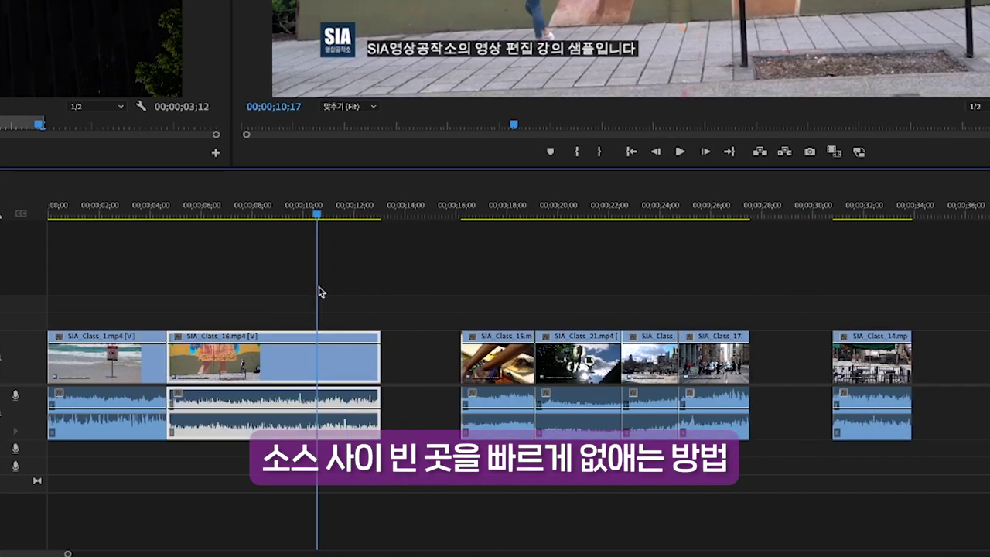
Check the gaps after SIA_Class_16.mp4 and before SIA_Class_14.mp4, and set the playhead to 00;00;13;23
{"action": "left_click", "coordinate": [419, 371]}
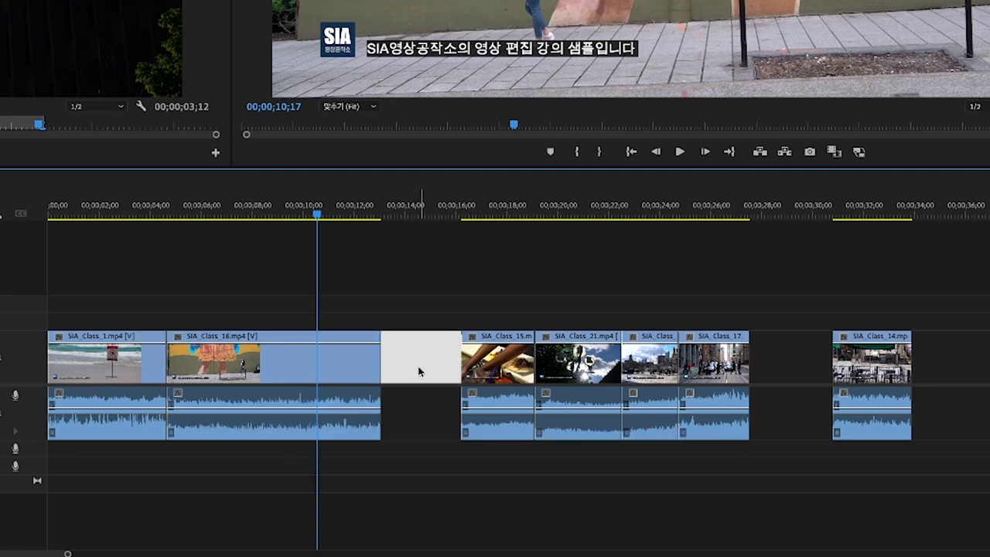
{"action": "left_click", "coordinate": [436, 300]}
{"action": "left_click", "coordinate": [794, 373]}
{"action": "left_click_drag", "start_coordinate": [317, 209], "coordinate": [400, 251]}
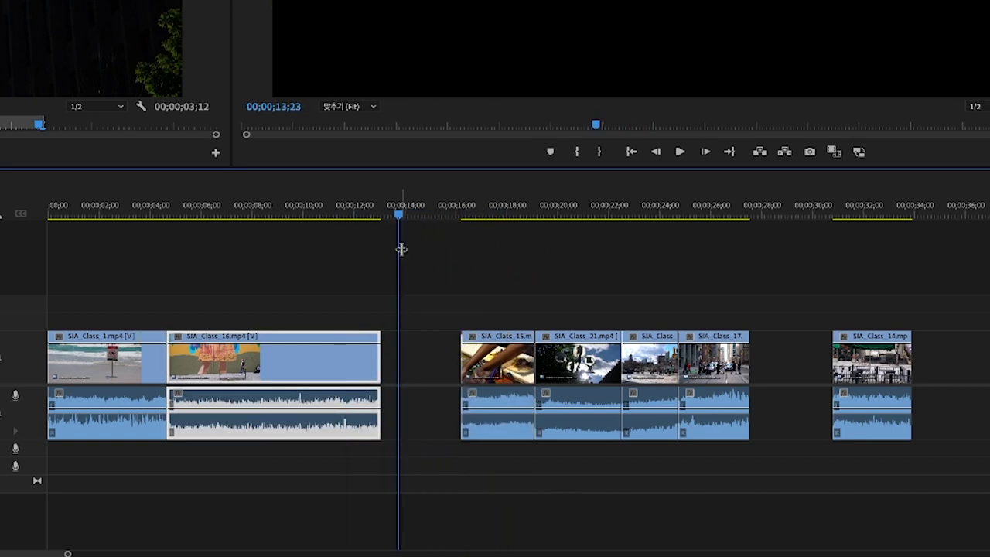
Delete the empty gaps after SIA_Class_16.mp4 and after SIA_Class_17.mp4 so that the following clips close up
{"action": "left_click", "coordinate": [410, 370]}
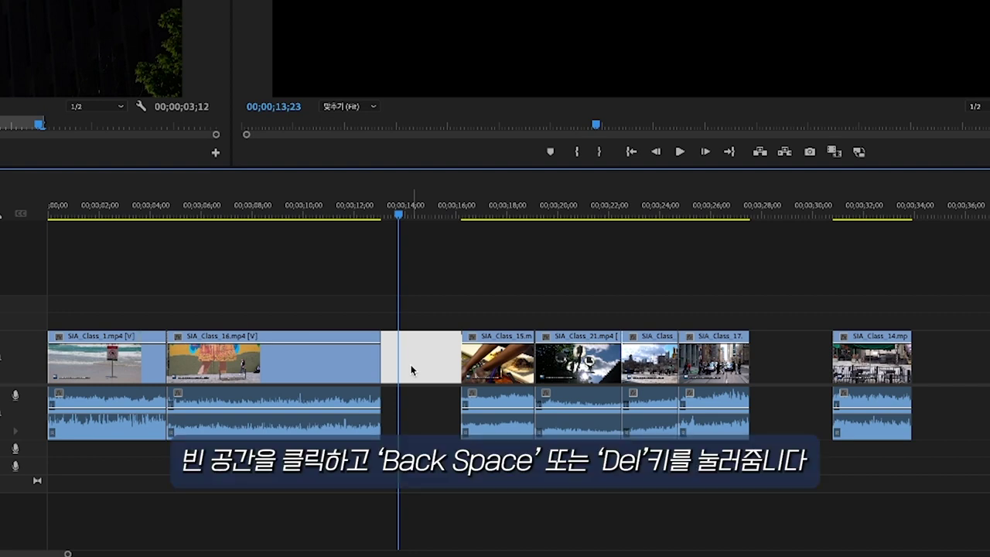
{"action": "left_click", "coordinate": [437, 306]}
{"action": "left_click", "coordinate": [435, 367]}
{"action": "key", "text": "BackSpace"}
{"action": "left_click", "coordinate": [707, 364]}
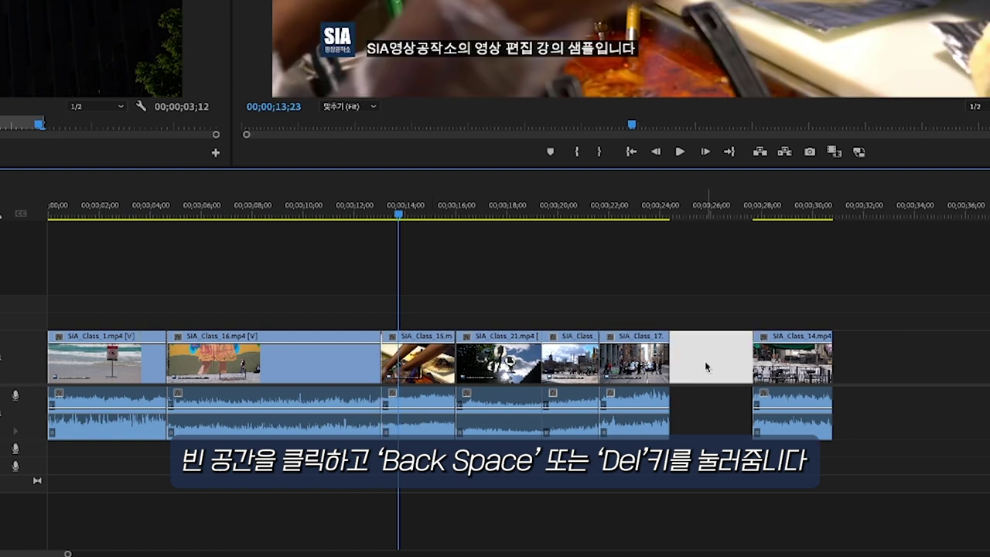
{"action": "key", "text": "BackSpace"}
Move SIA_Class_15.mp4 past the last clip to about 00;00;30;00 and close the gaps before SIA_Class_21.mp4 and SIA_Class_15.mp4 with Ripple Delete
{"action": "left_click_drag", "start_coordinate": [418, 360], "coordinate": [848, 361]}
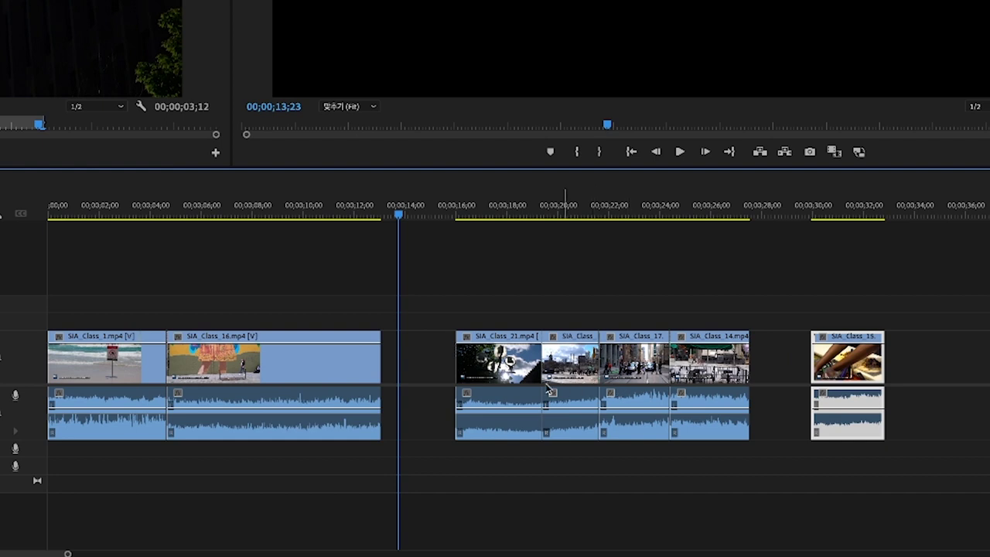
{"action": "left_click", "coordinate": [415, 366]}
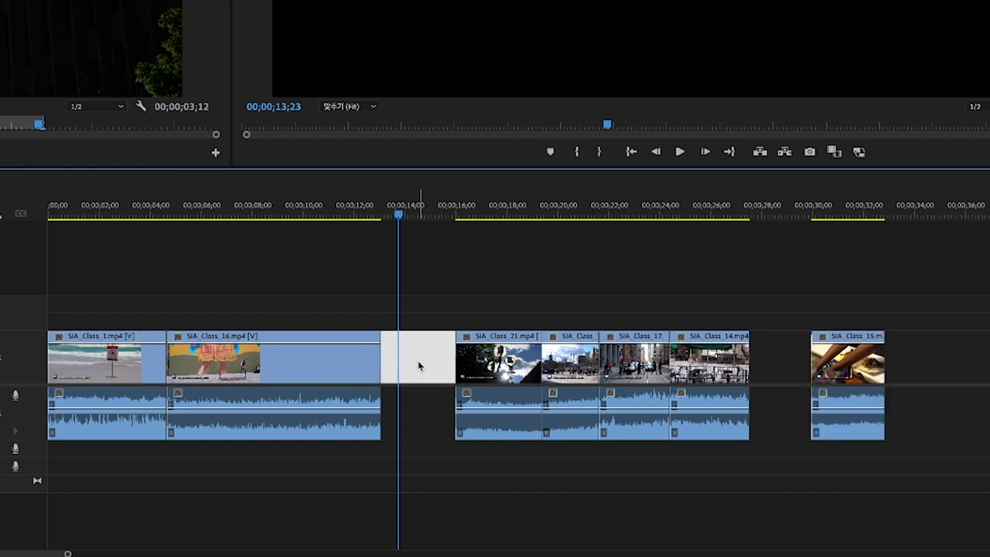
{"action": "right_click", "coordinate": [418, 361]}
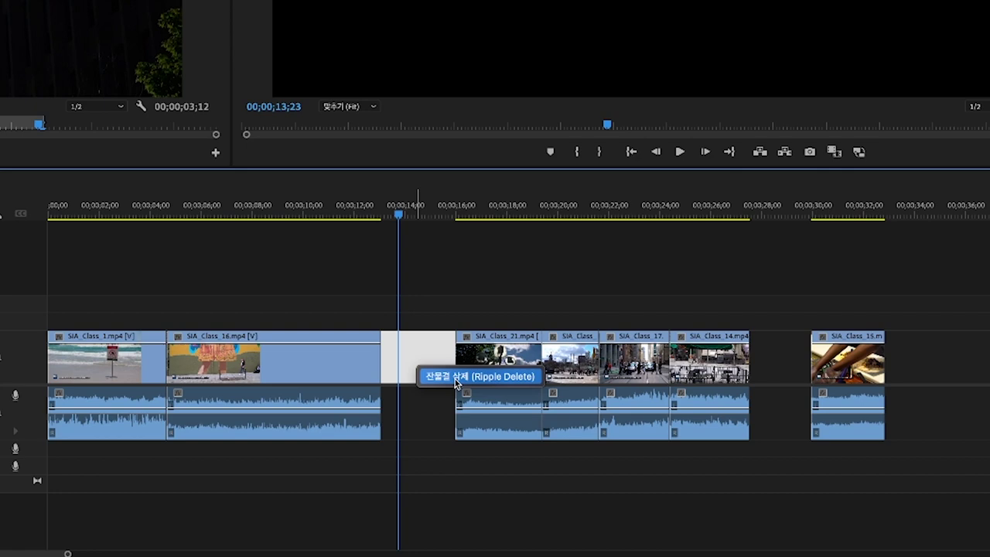
{"action": "left_click", "coordinate": [457, 379]}
{"action": "right_click", "coordinate": [713, 365]}
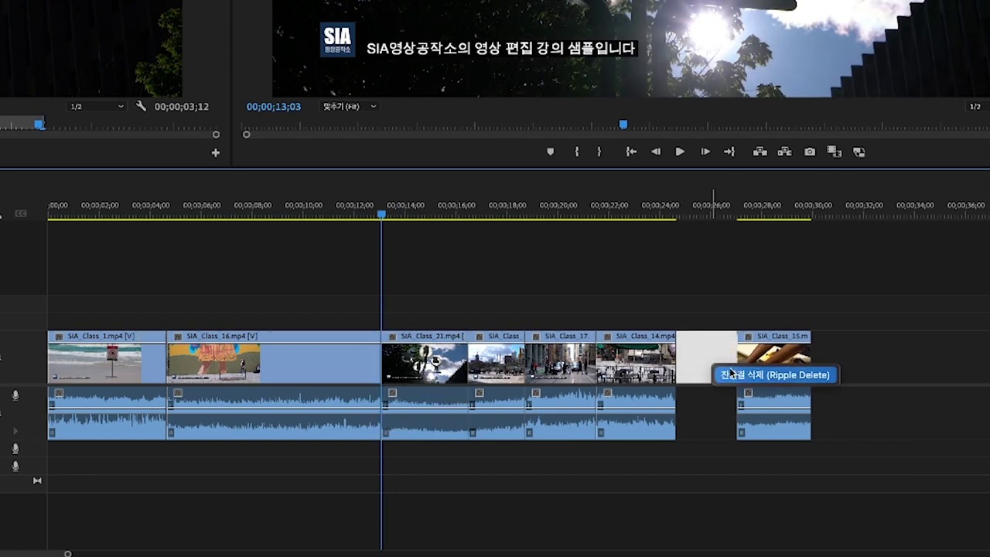
{"action": "left_click", "coordinate": [741, 378]}
Move SIA_Class_21.mp4 past SIA_Class_15.mp4 to about 00;00;31;00 and delete the gaps at its old place and before it
{"action": "left_click_drag", "start_coordinate": [428, 364], "coordinate": [885, 364]}
{"action": "left_click", "coordinate": [422, 366]}
{"action": "key", "text": "Delete"}
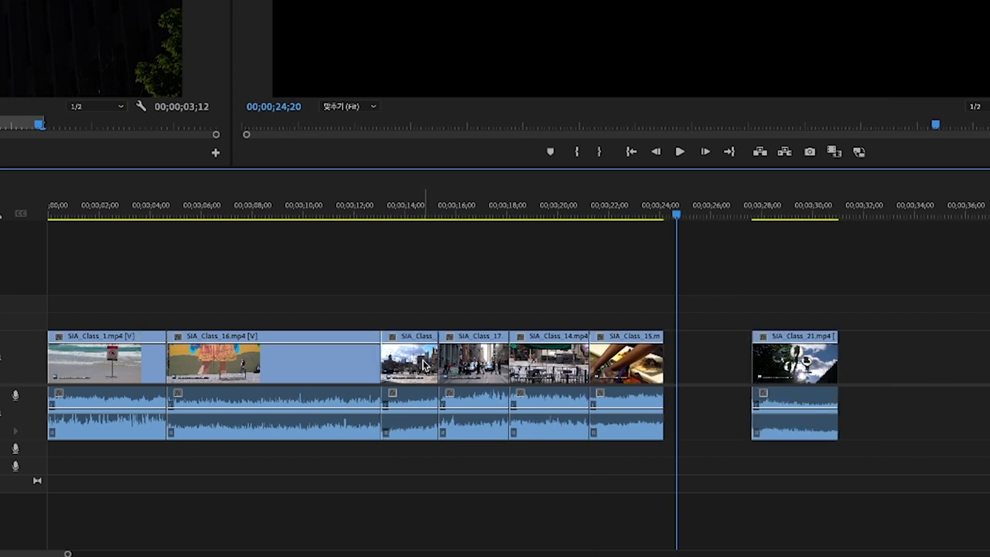
{"action": "left_click", "coordinate": [713, 361]}
{"action": "key", "text": "Delete"}
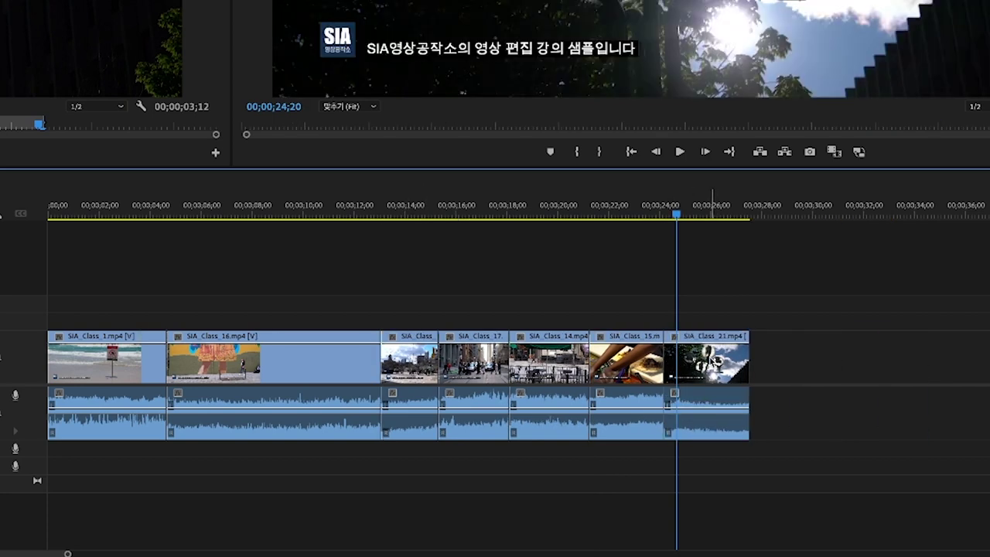
Make SIA_Class_17.mp4 the last clip behind SIA_Class_21.mp4 and delete the gaps left at its old place and in front of it
{"action": "left_click_drag", "start_coordinate": [471, 379], "coordinate": [884, 379]}
{"action": "left_click", "coordinate": [476, 364]}
{"action": "key", "text": "Delete"}
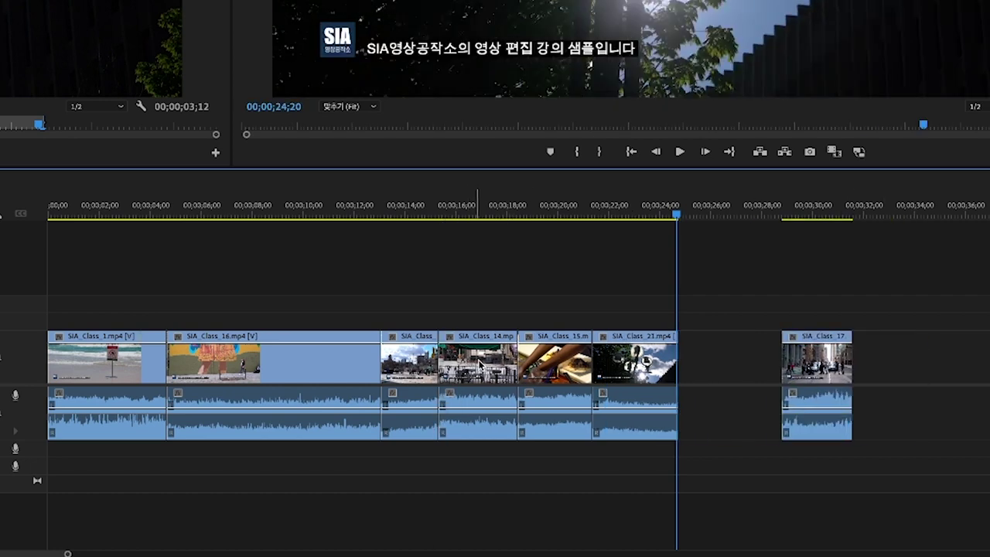
{"action": "left_click", "coordinate": [751, 366]}
{"action": "key", "text": "Delete"}
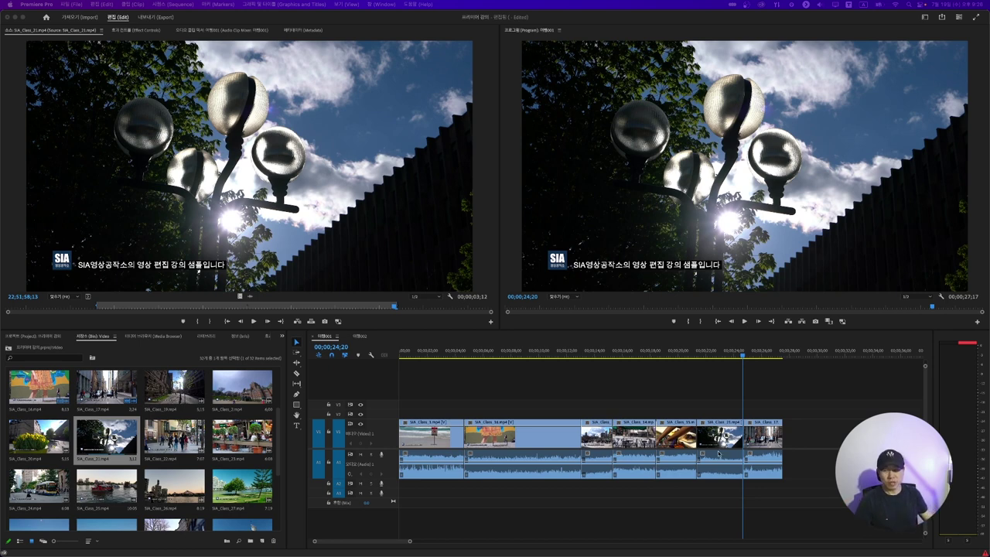
Set the playhead to 00;00;20;05 on the SIA_Class_15.mp4 clip
{"action": "left_click_drag", "start_coordinate": [439, 363], "coordinate": [679, 364]}
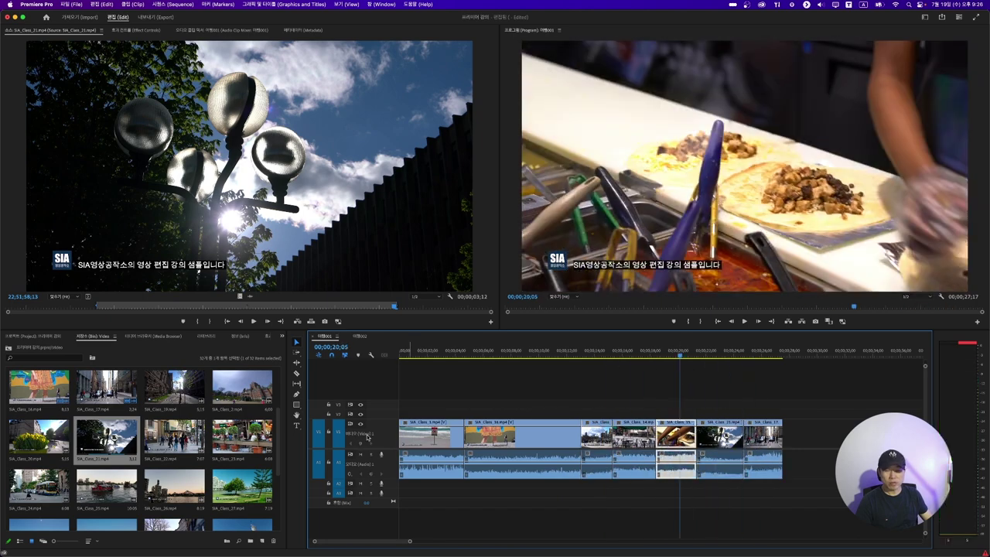